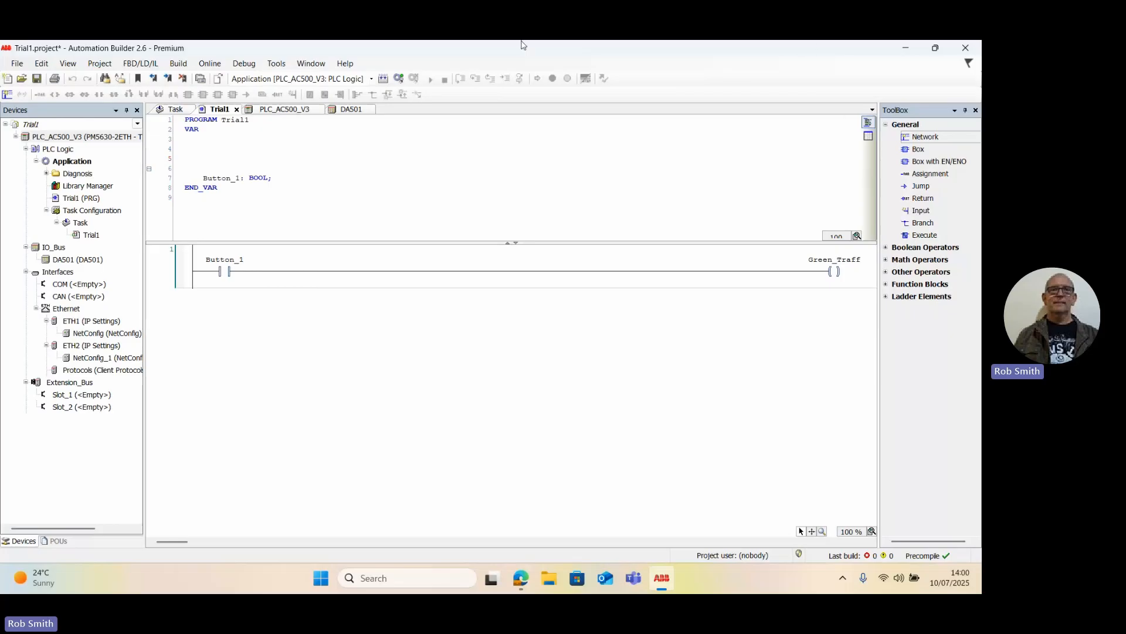
Add a CP600 Control Panel named Panel_CP600 to the Trial1 project
right_click(30, 127)
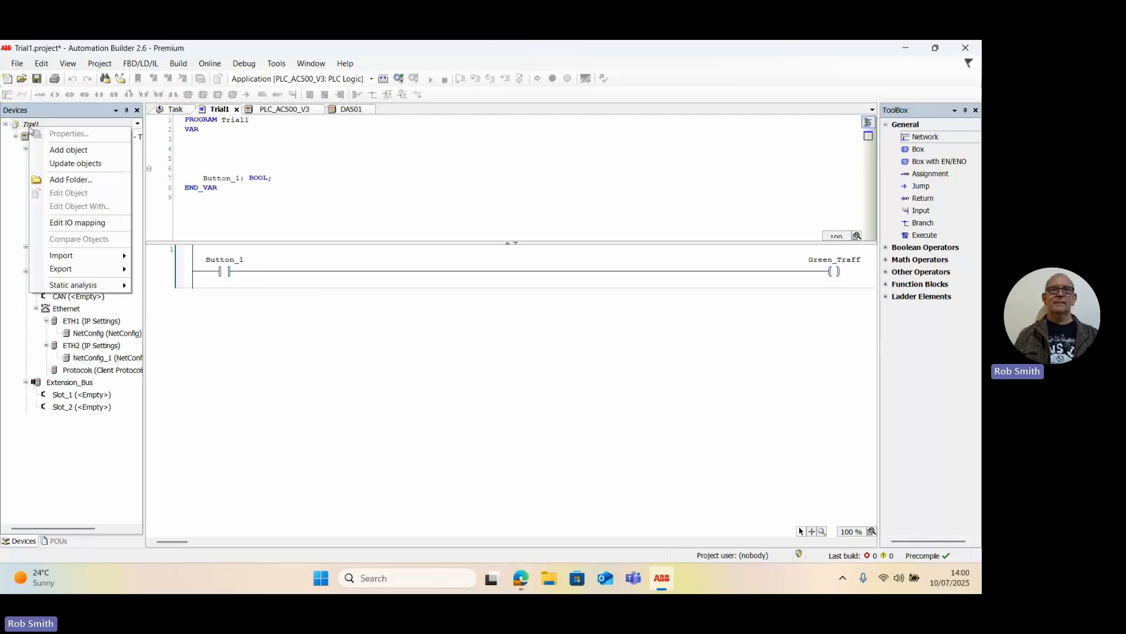
click(65, 150)
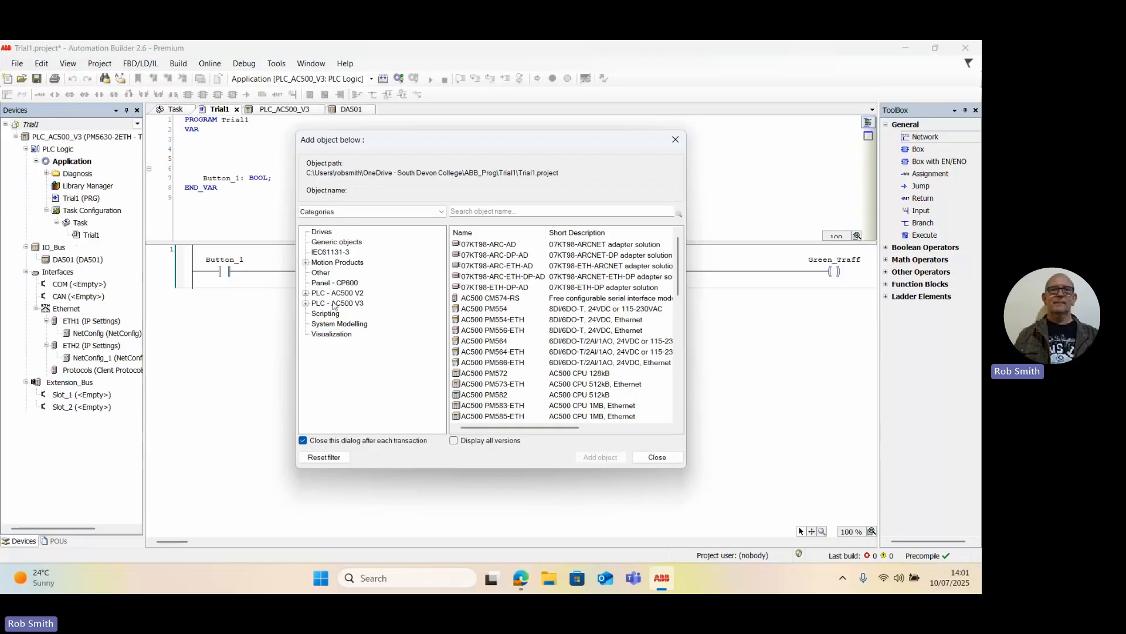
click(325, 283)
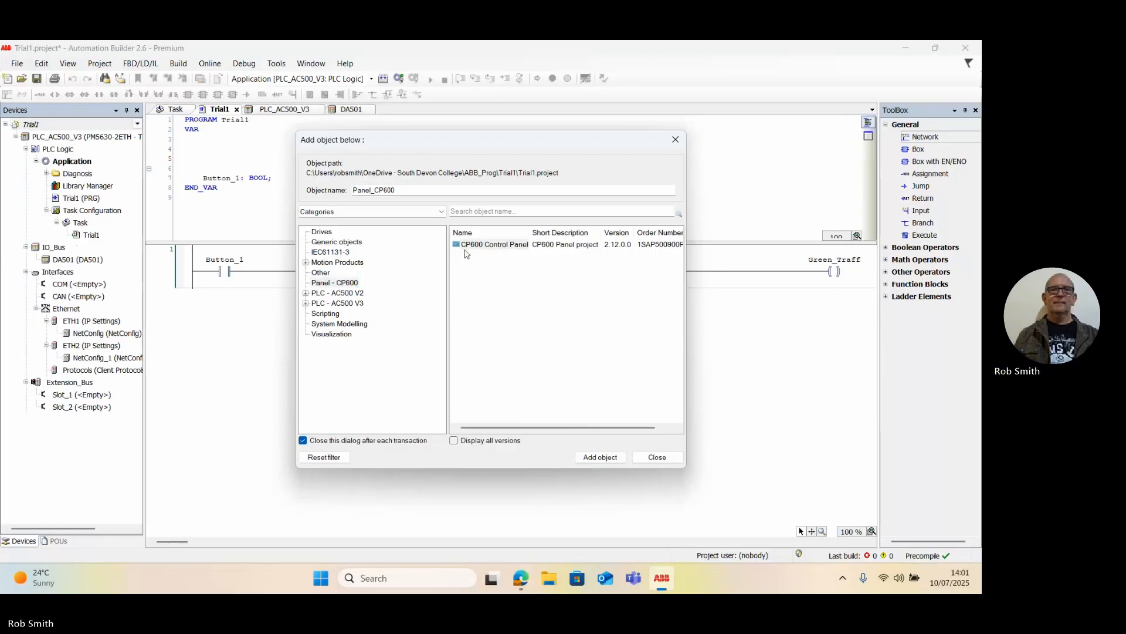
click(464, 246)
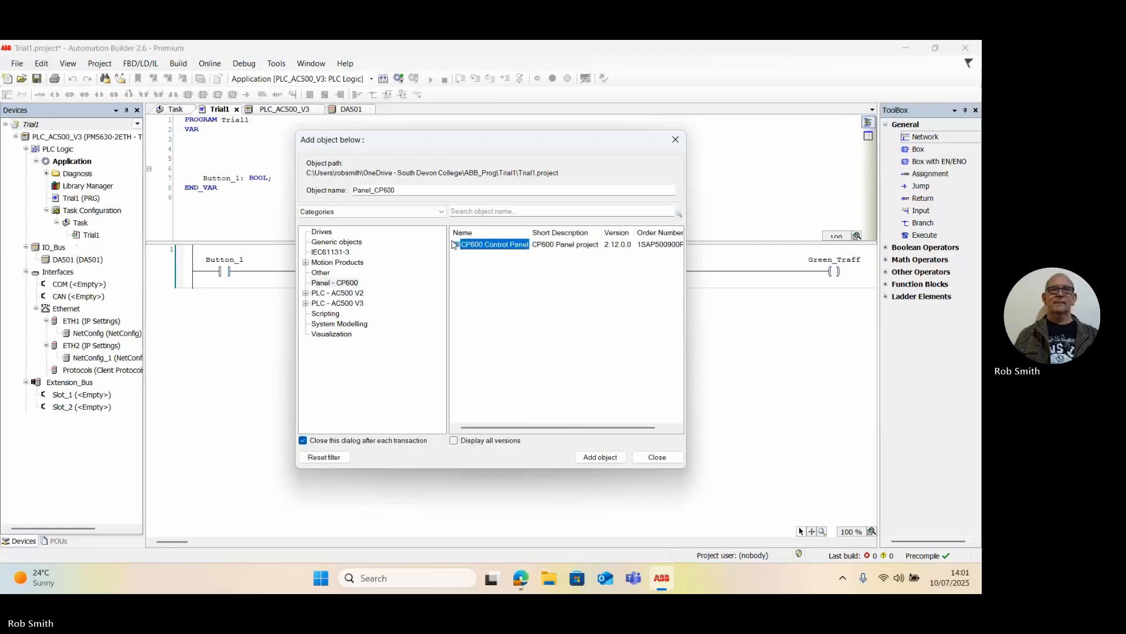
click(485, 315)
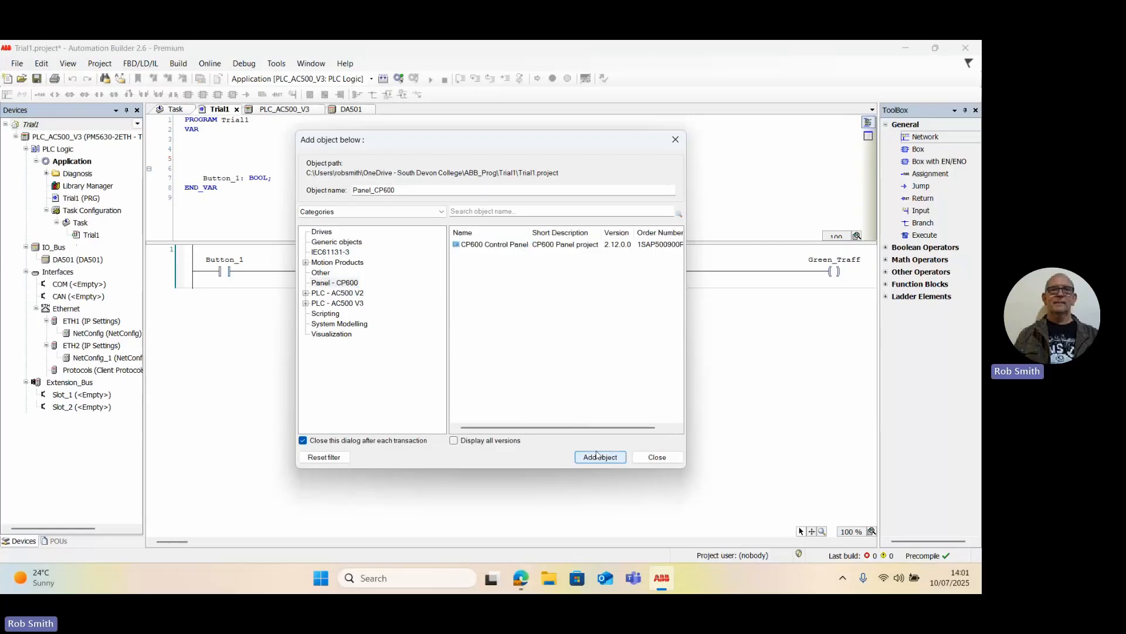
click(595, 458)
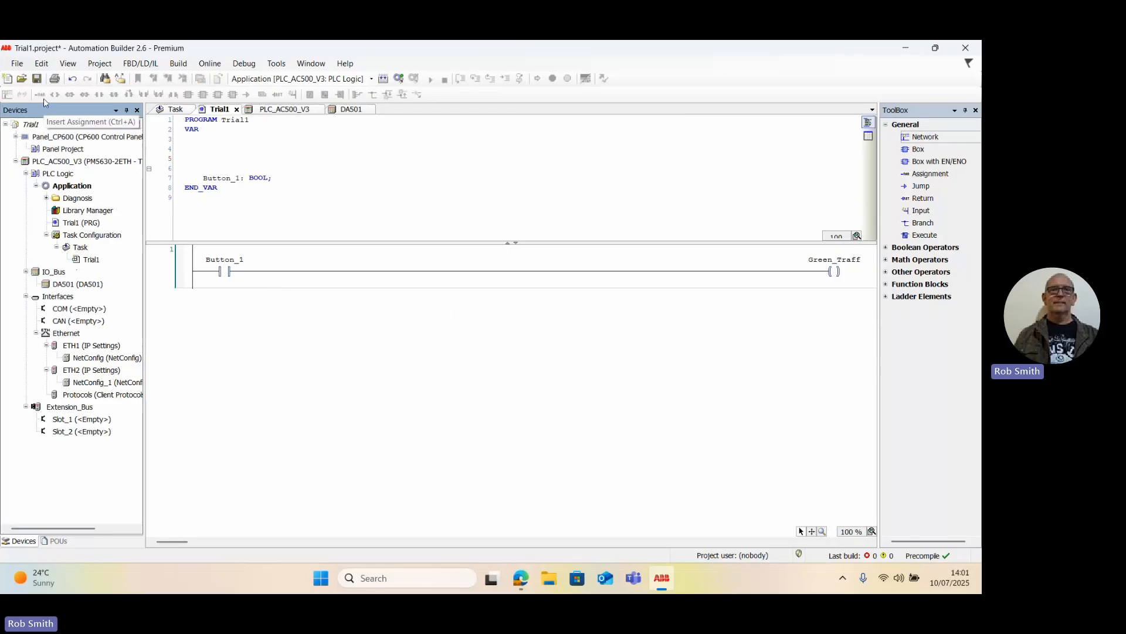
Open the Panel Project as a new project in Panel Builder 600, using the CP610 device and the default orientation
double_click(54, 149)
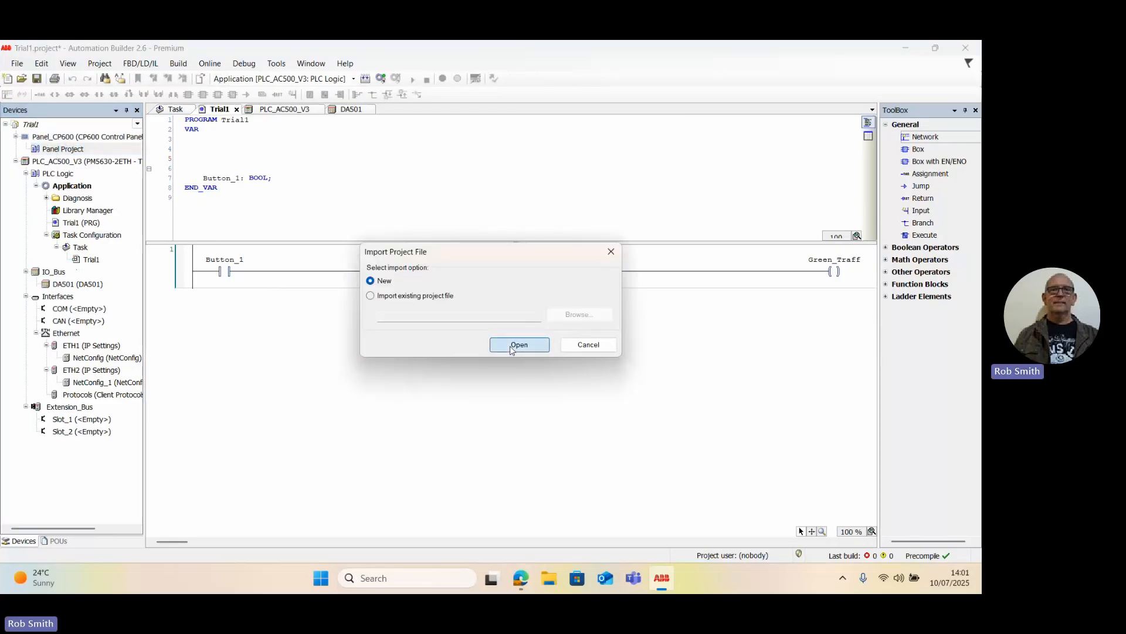
click(510, 346)
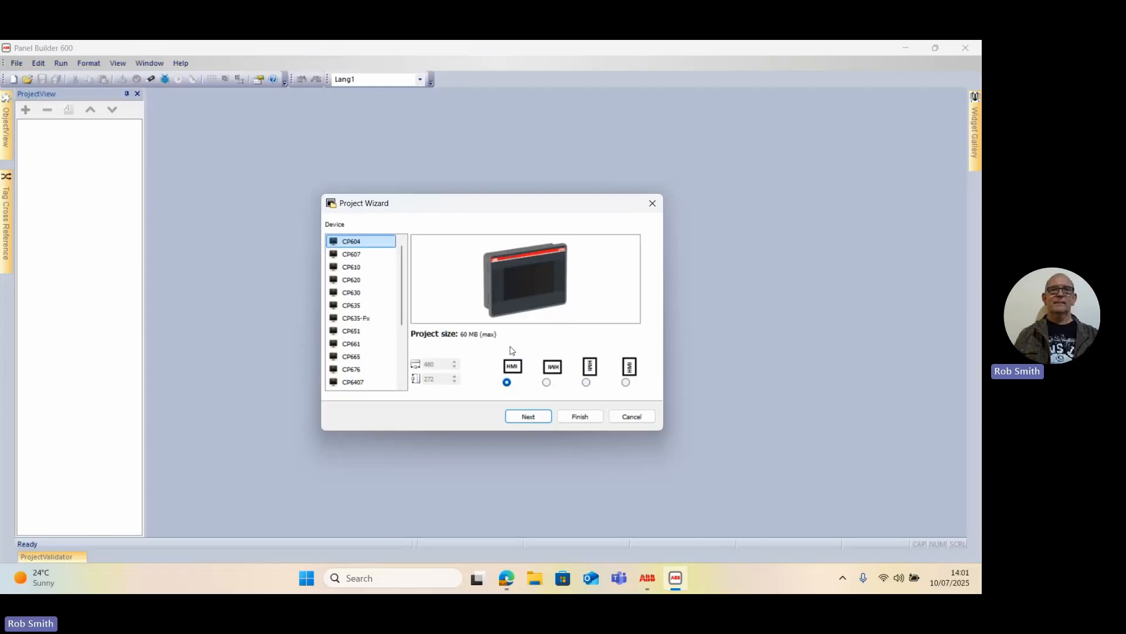
click(349, 269)
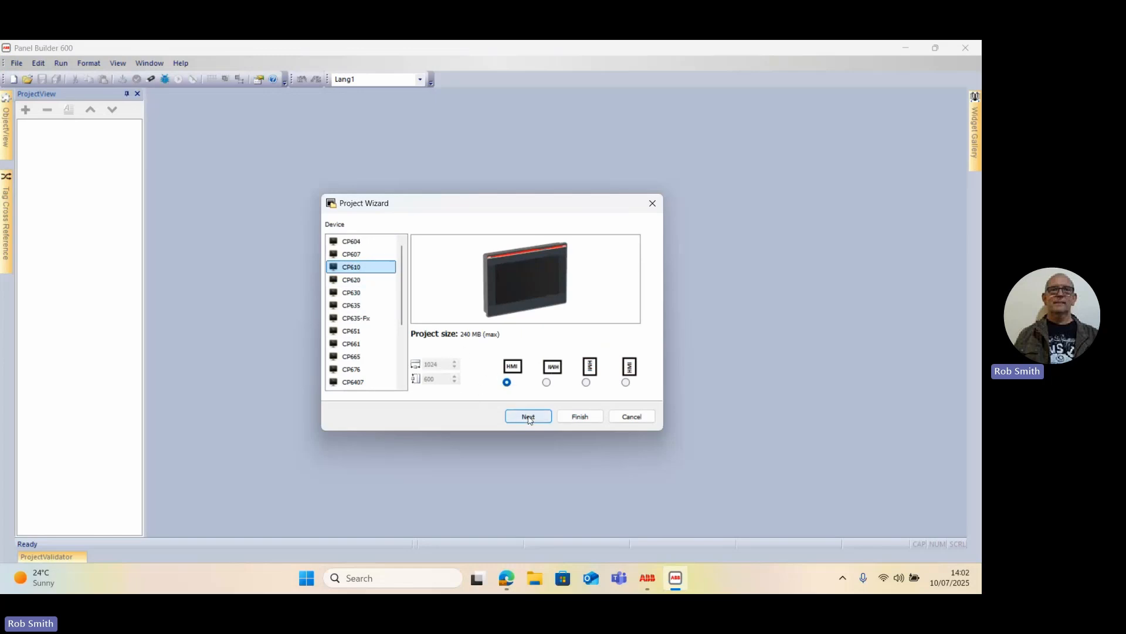
click(573, 421)
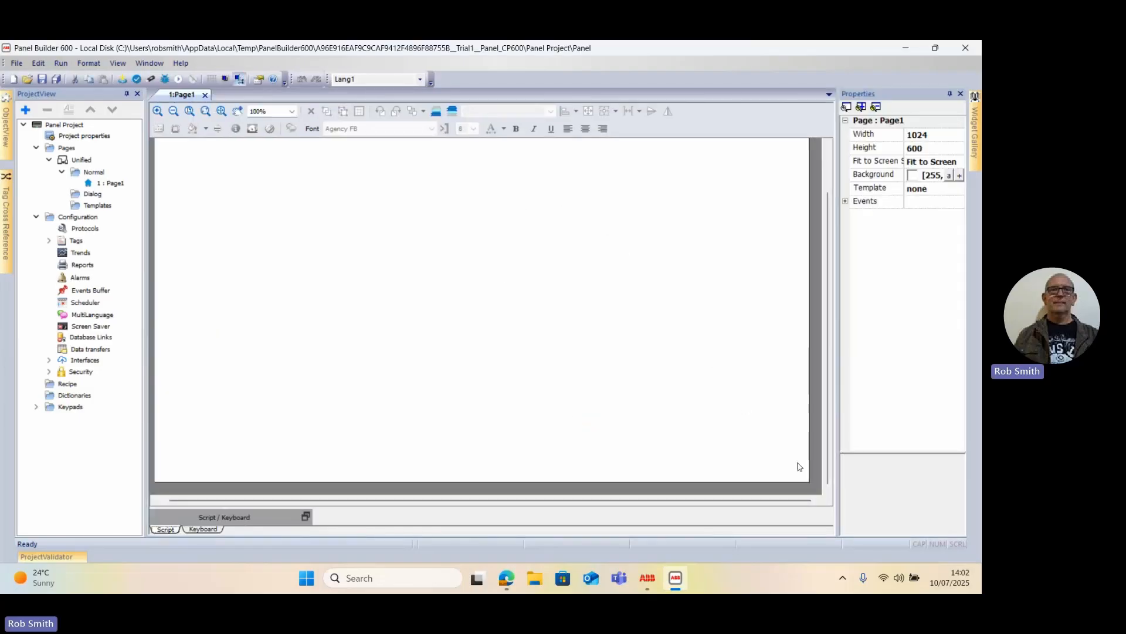
Place a square blue button with icon on the left half of Page1 and stretch it into a wide rectangle
scroll(218, 197, up, 1)
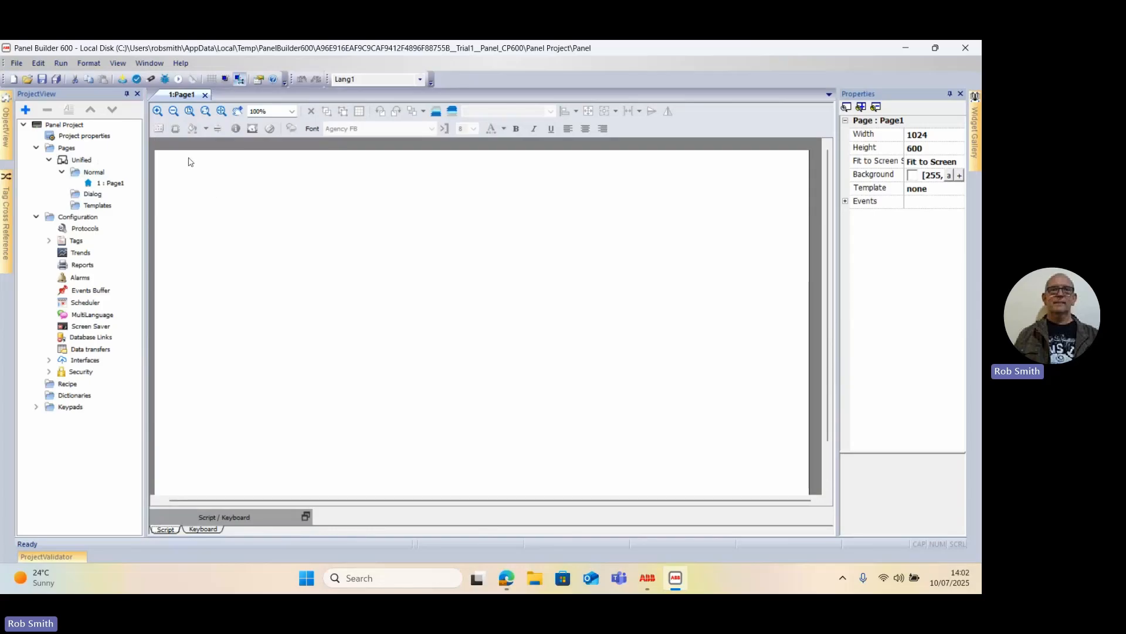
click(173, 112)
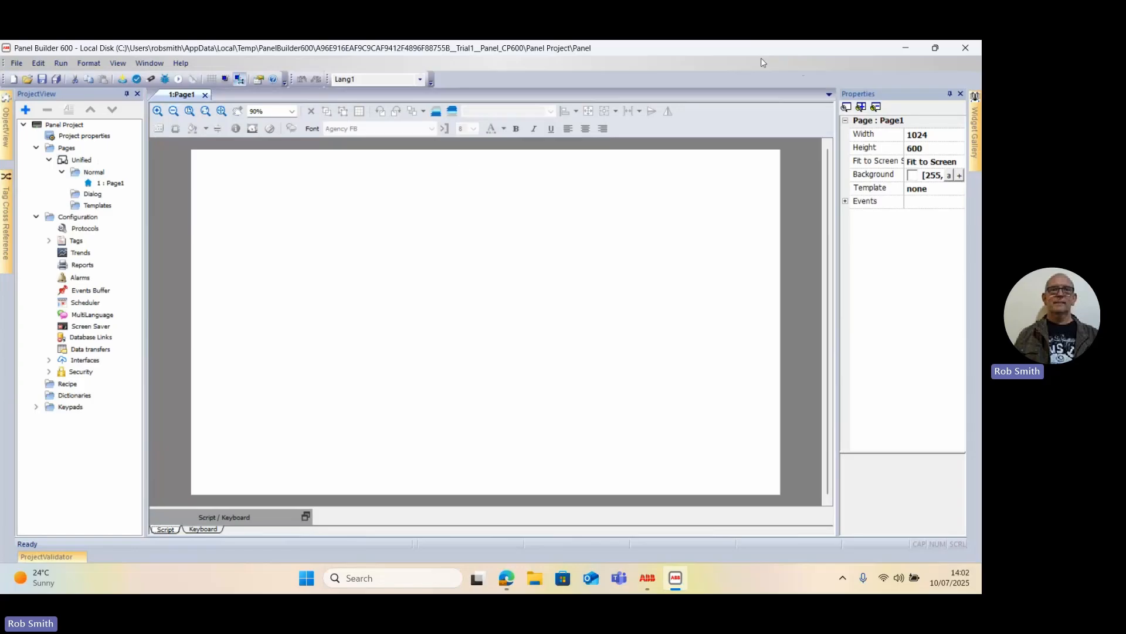
click(975, 126)
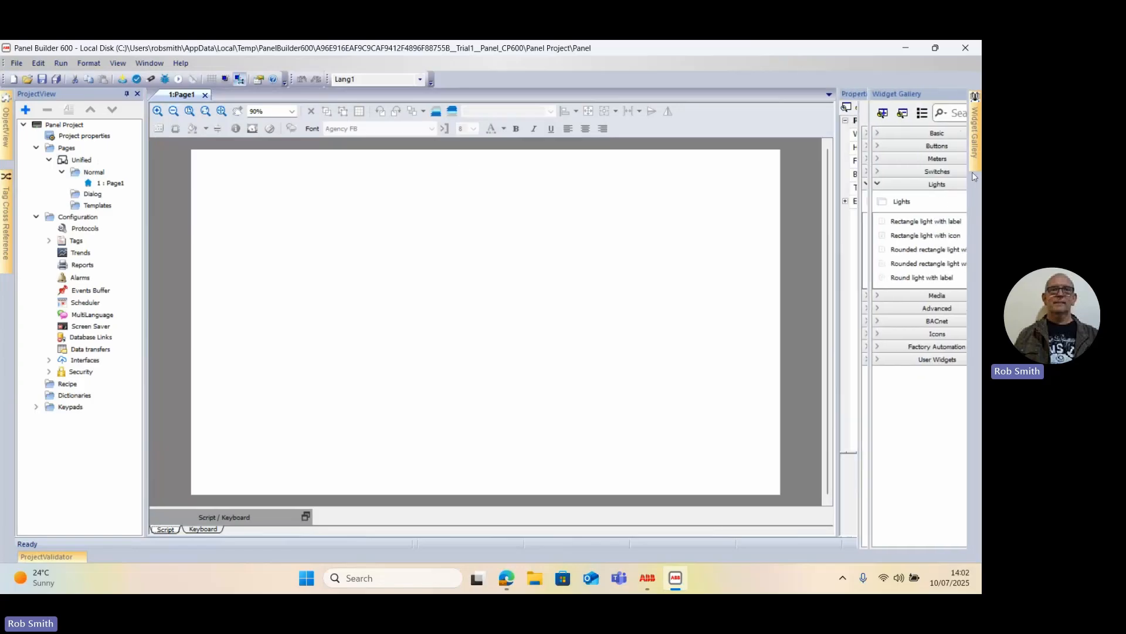
mouse_move(972, 120)
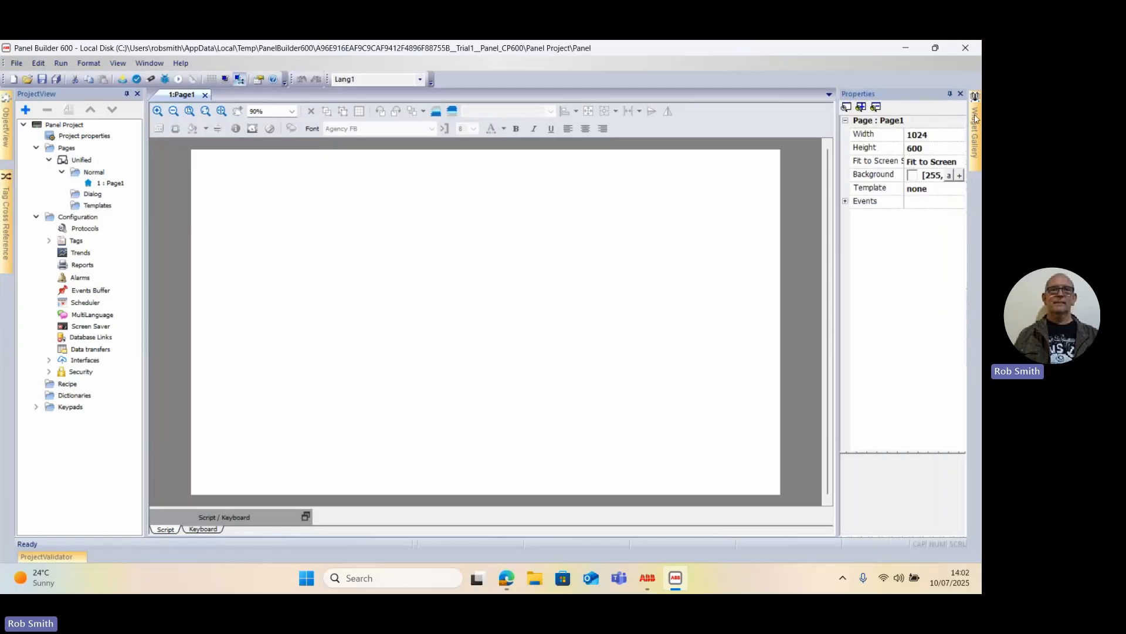
click(930, 146)
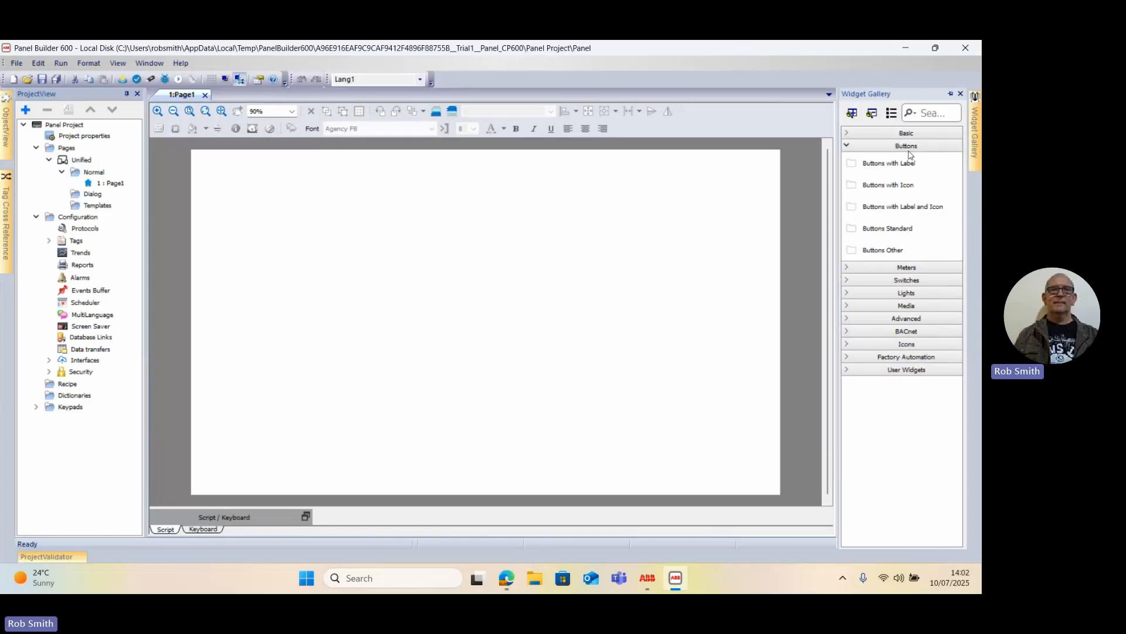
click(861, 186)
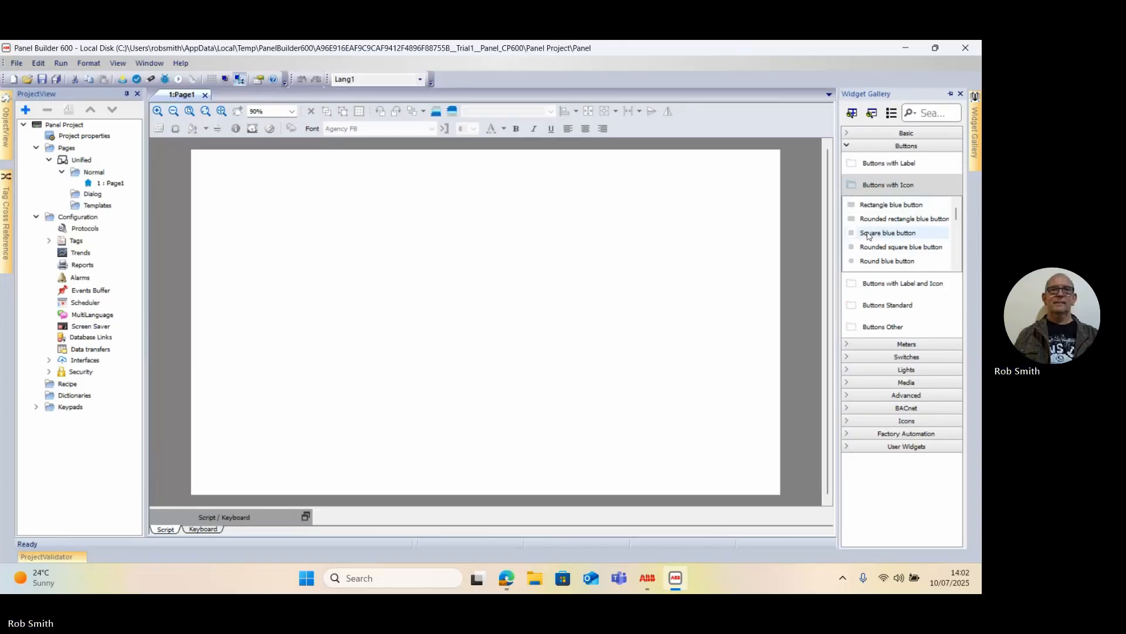
click(869, 234)
drag(869, 234, 485, 350)
drag(427, 325, 326, 317)
click(322, 359)
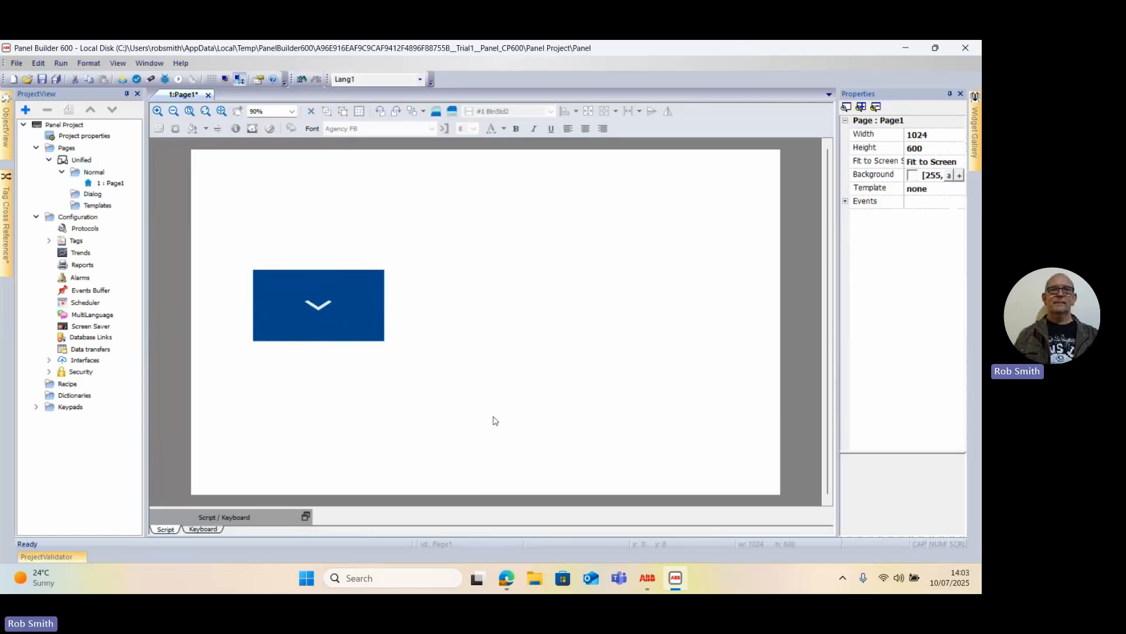
Place a round light with label on the right half of Page1, level with the blue button
click(975, 158)
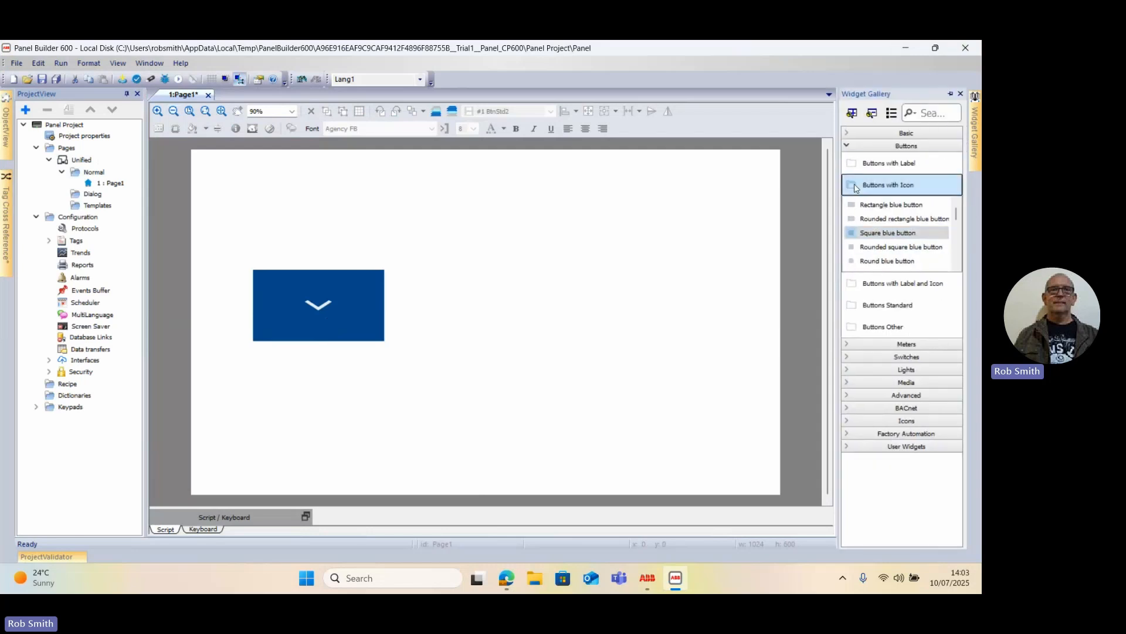
click(853, 186)
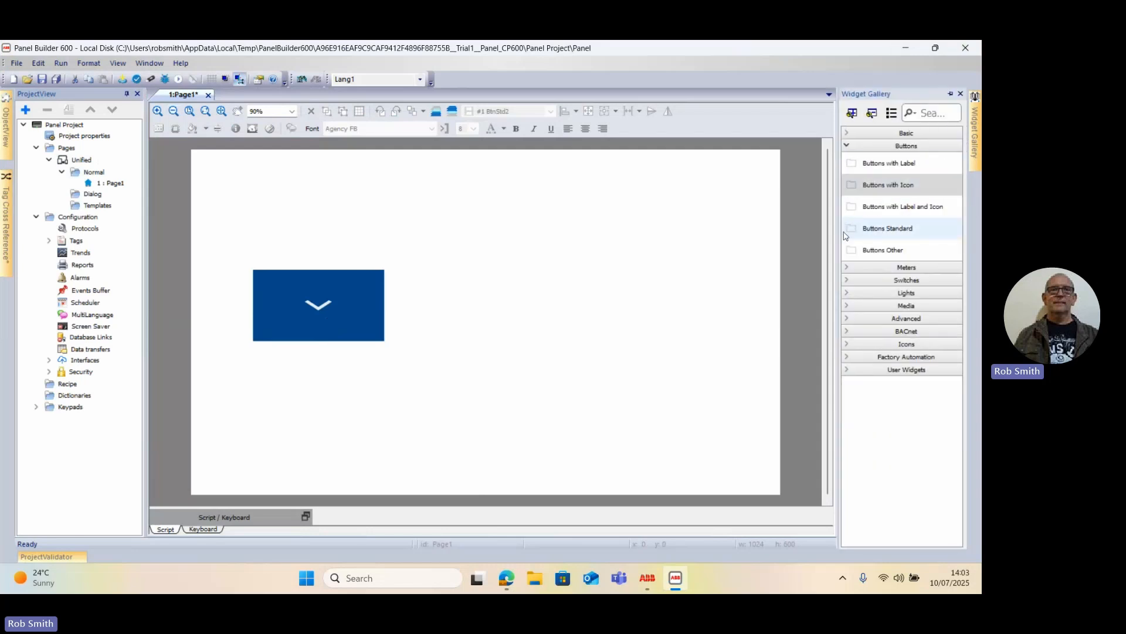
click(846, 294)
click(850, 202)
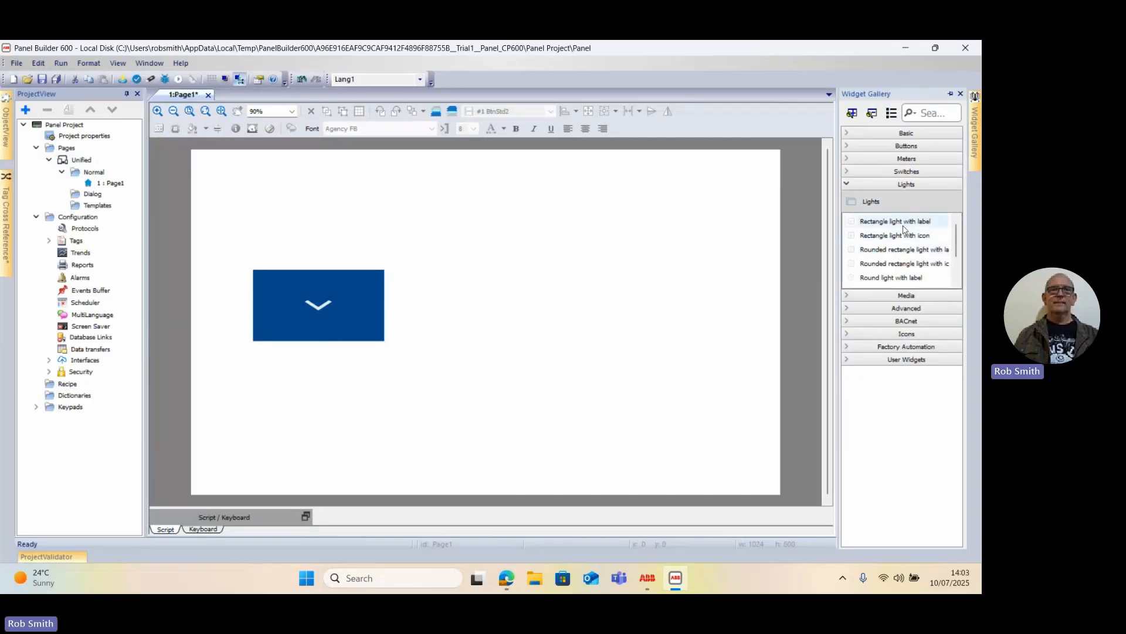
click(892, 279)
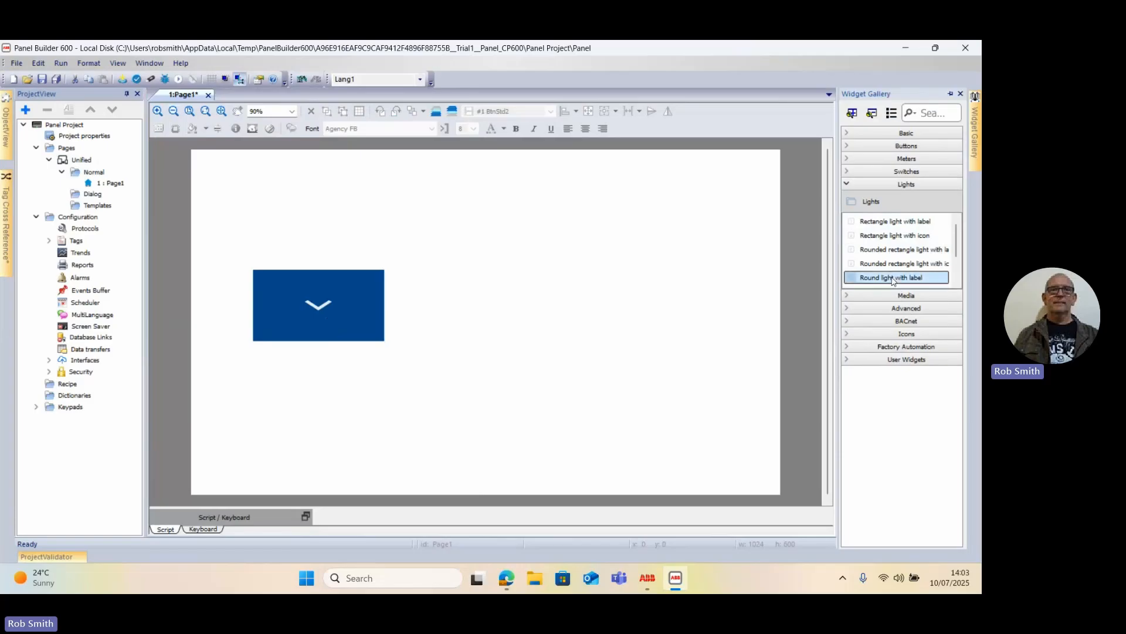
drag(892, 280, 636, 269)
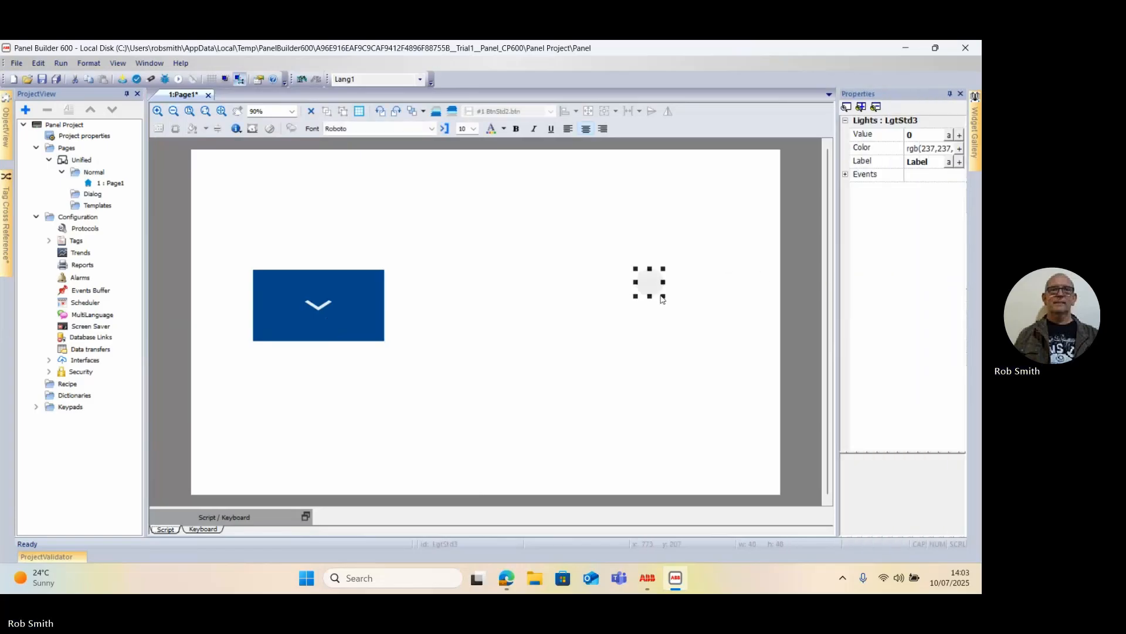
Enlarge the round light to about 138 by 125 pixels, matching the blue button's height
click(662, 295)
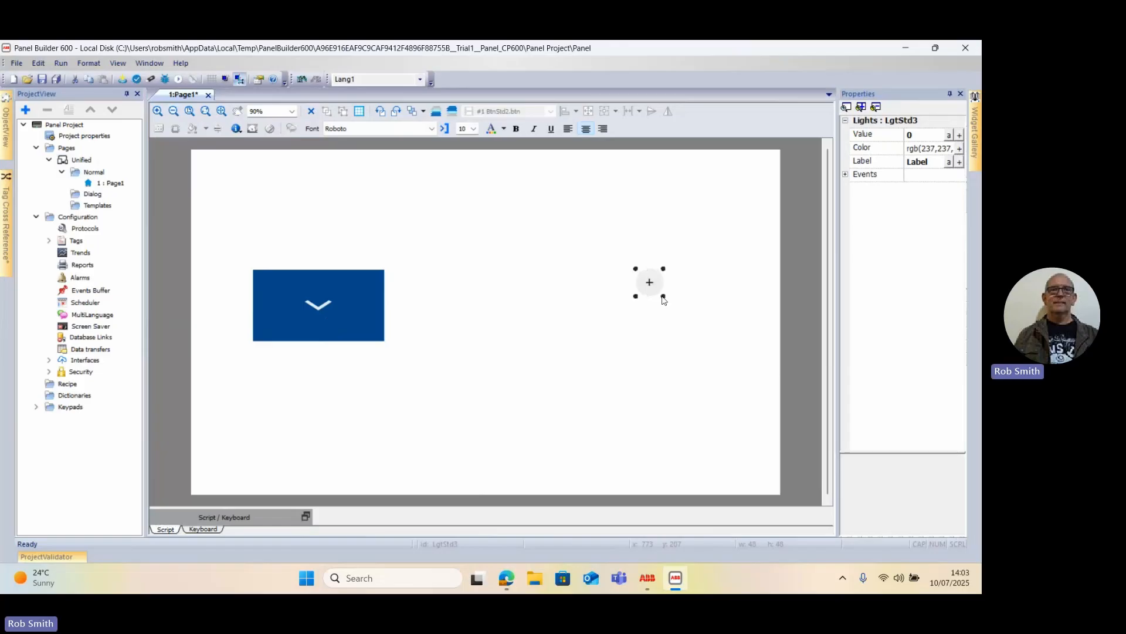
click(662, 295)
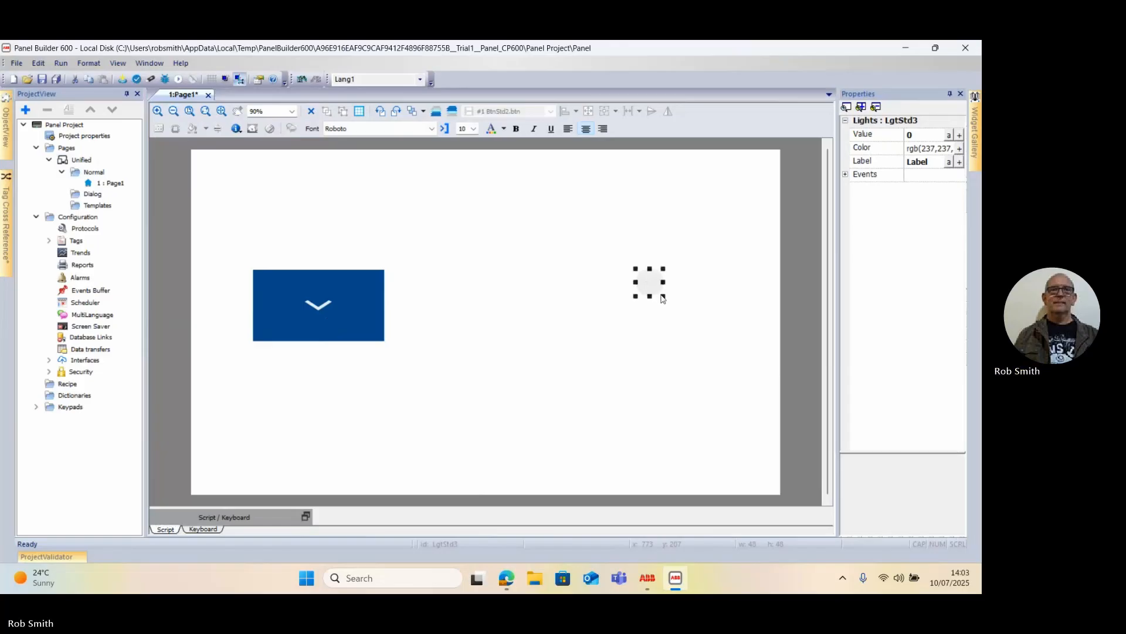
drag(663, 295, 685, 314)
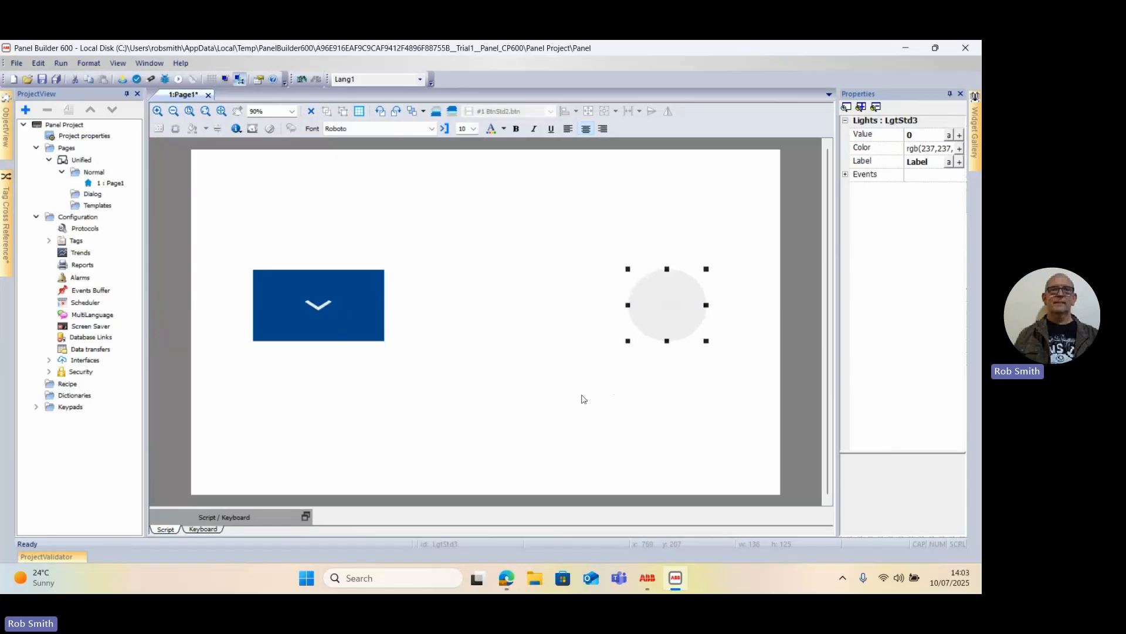
click(576, 384)
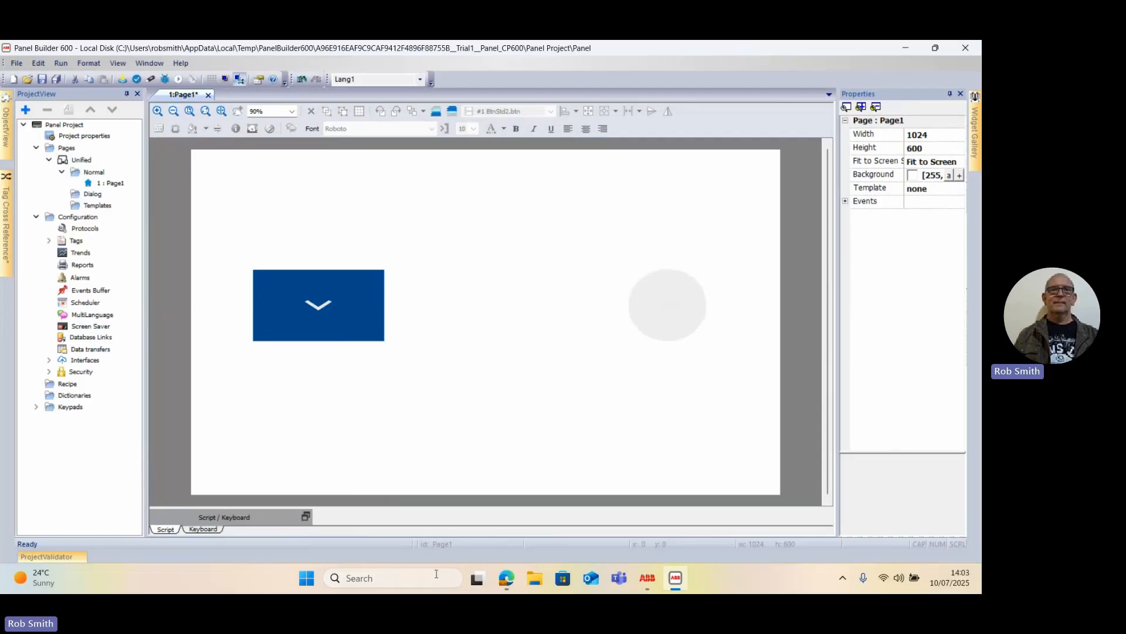
Switch to Automation Builder and add a Symbol Configuration object to the PLC's Application with its default settings
click(648, 585)
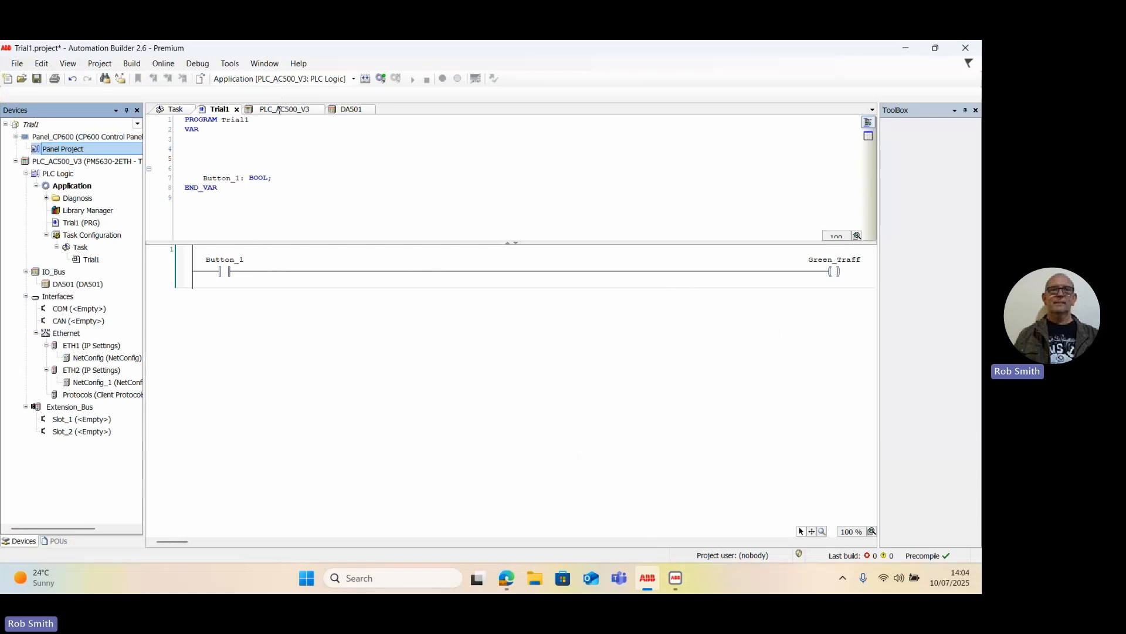
click(52, 160)
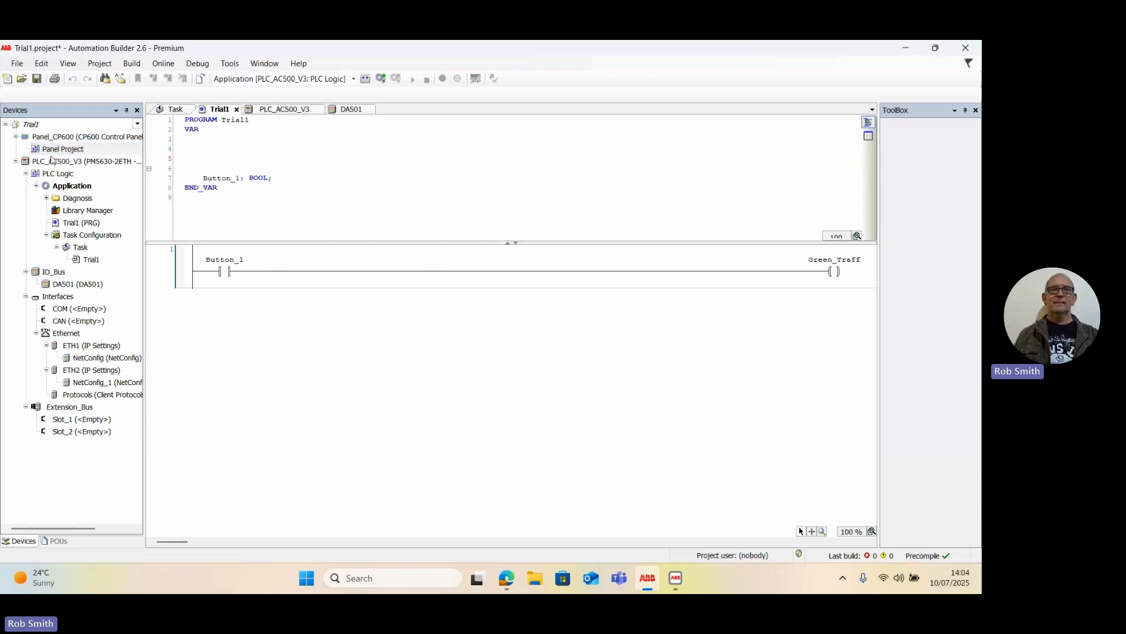
click(75, 186)
right_click(76, 186)
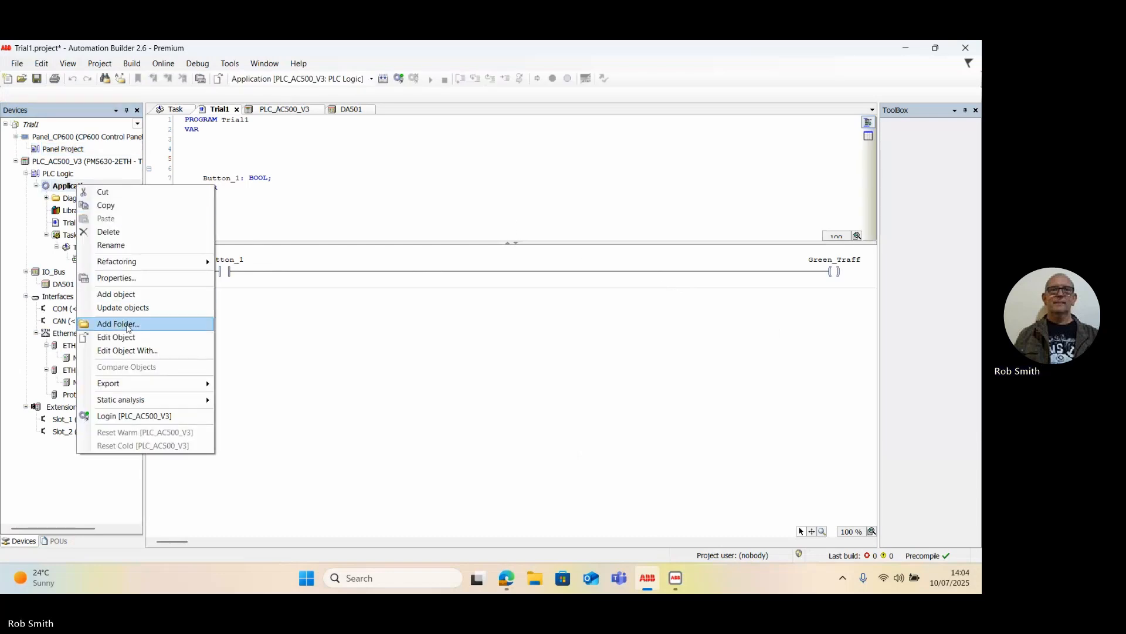
click(120, 295)
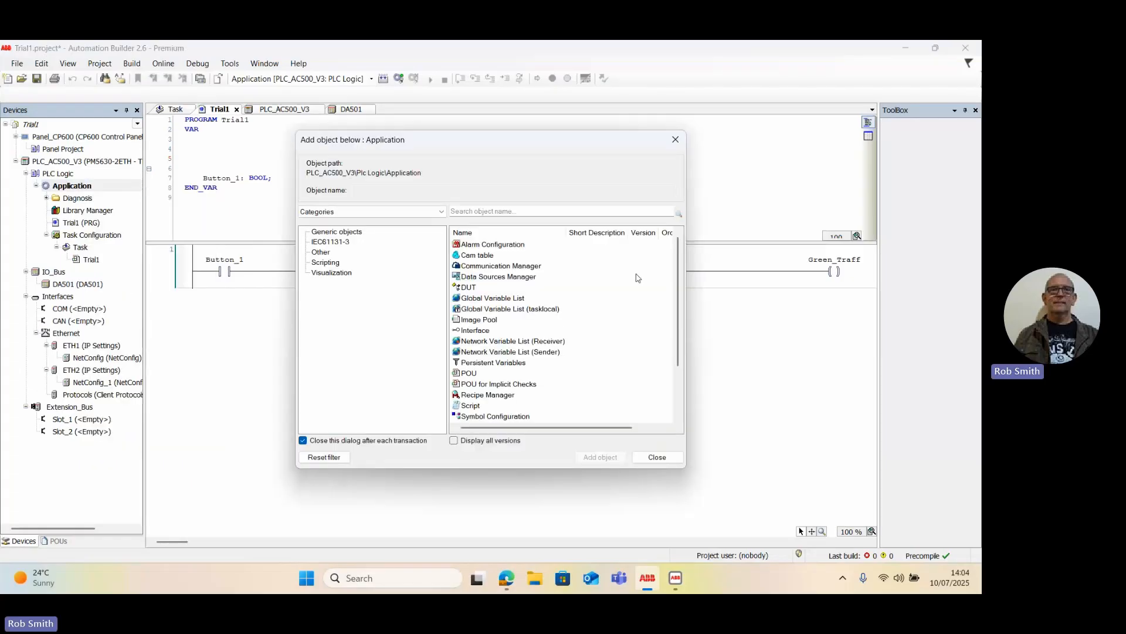
drag(679, 287, 678, 336)
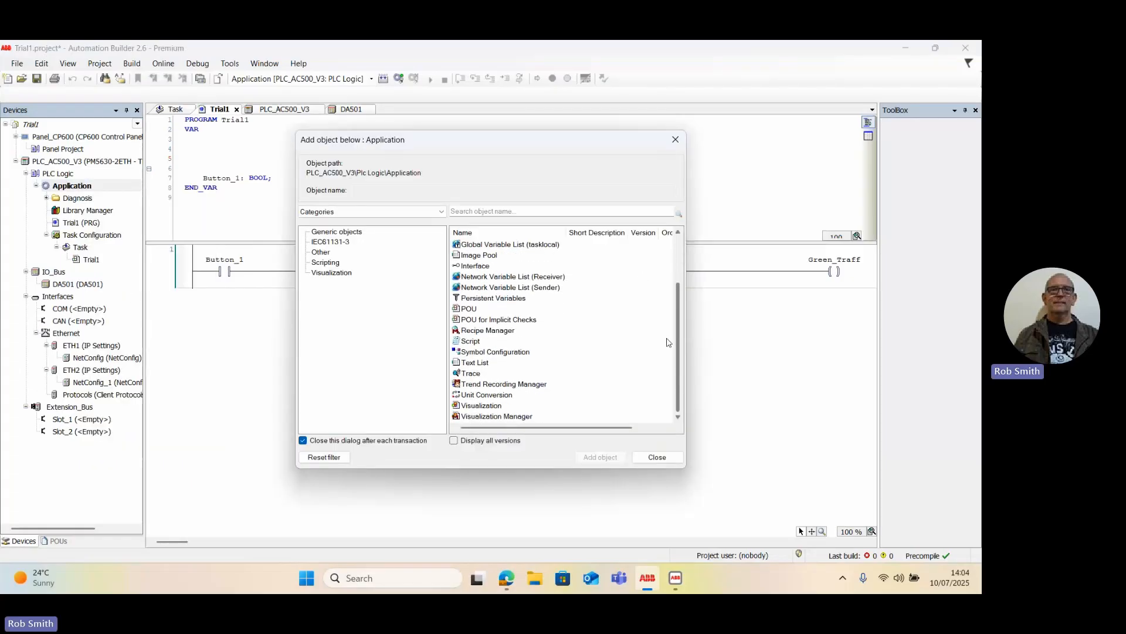
click(523, 352)
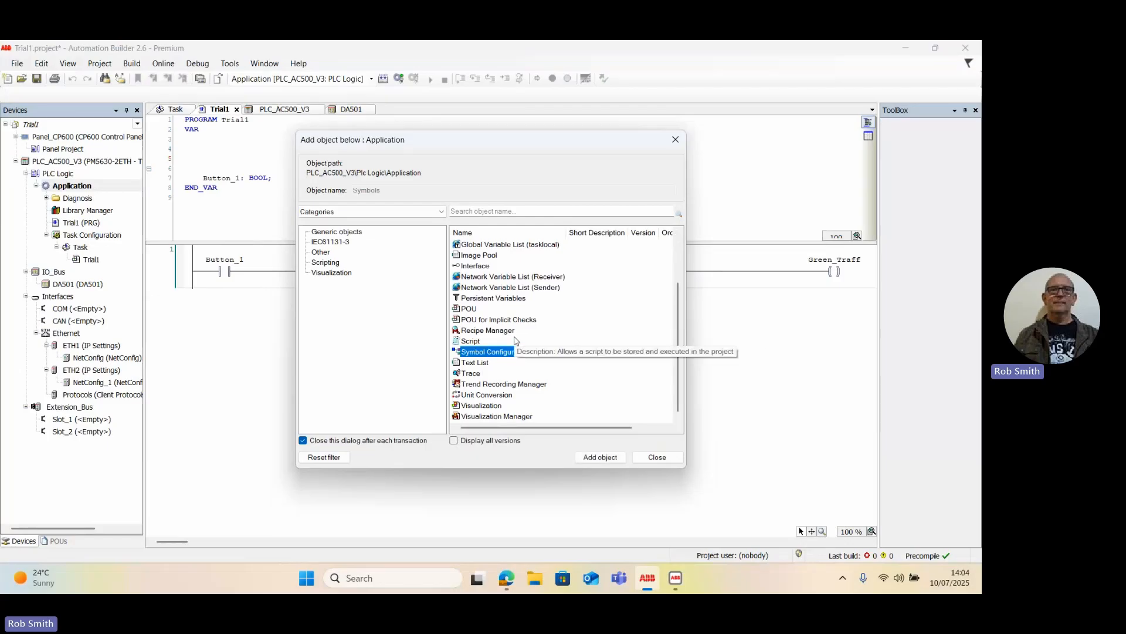
click(585, 457)
click(528, 449)
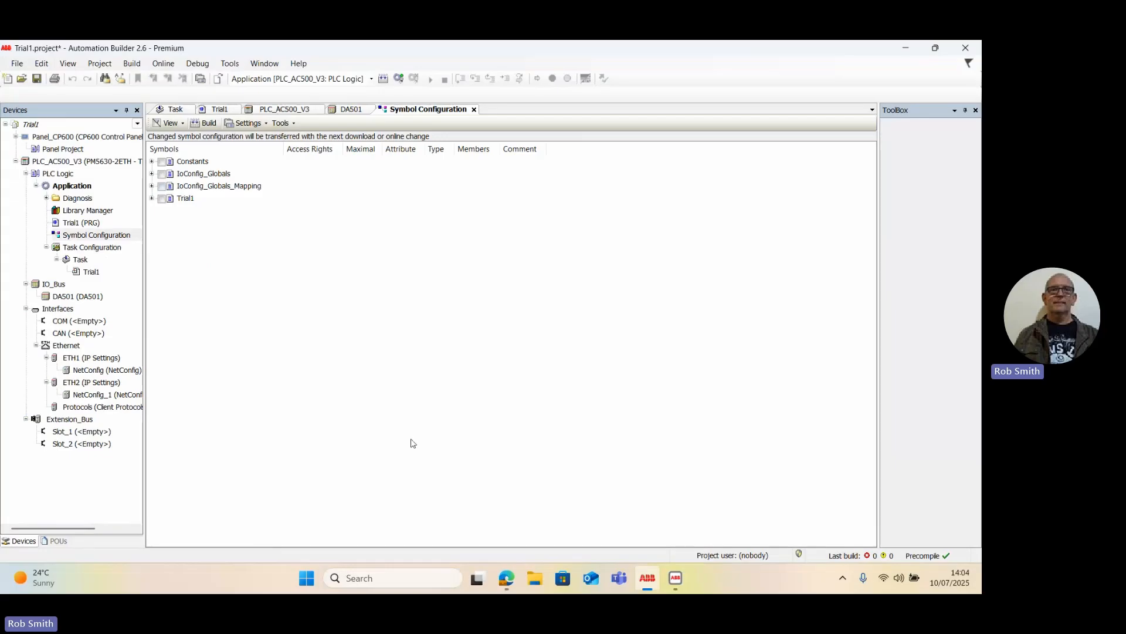
Build the PLC_AC500_V3 application
click(132, 64)
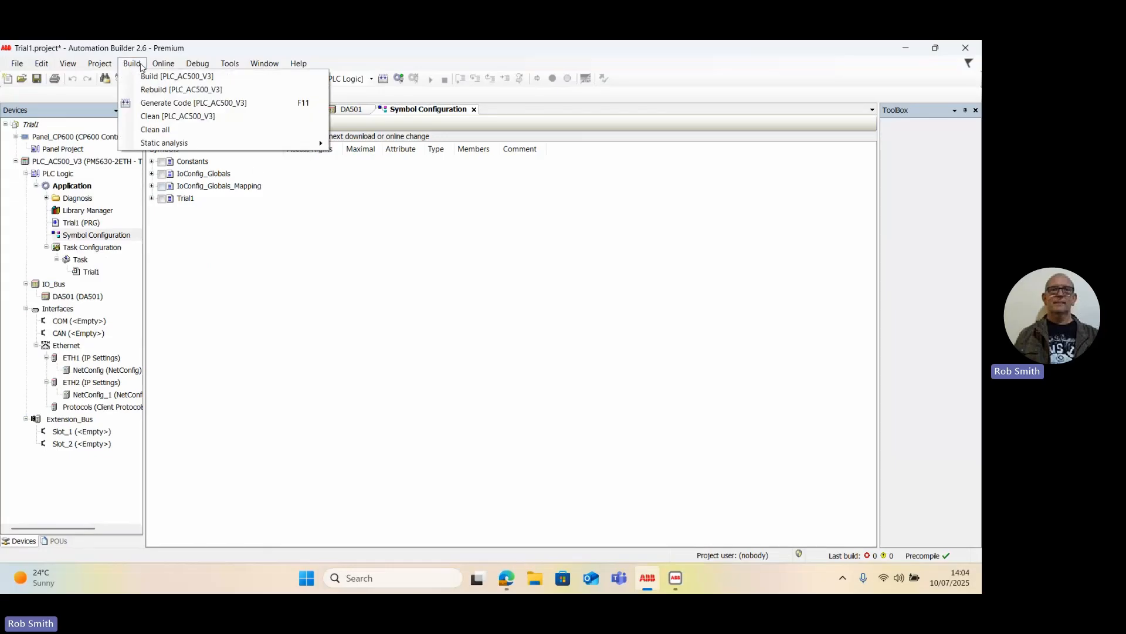
click(151, 78)
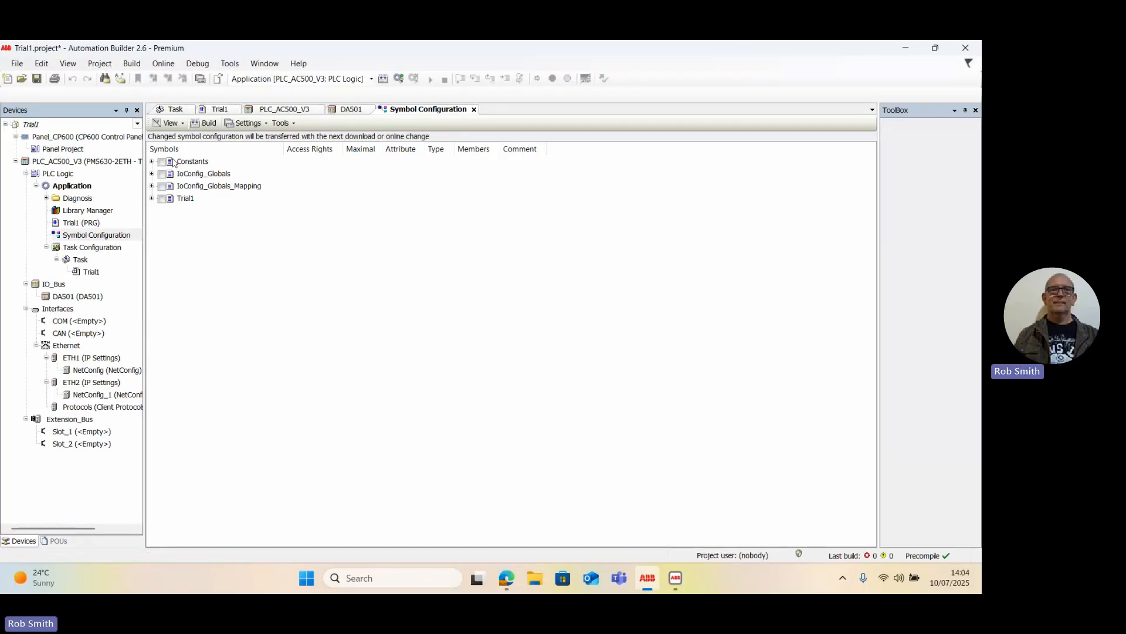
Include the Green_Traff variable from IoConfig_Globals_Mapping and the Button_1 variable from Trial1 in the symbol configuration
click(152, 161)
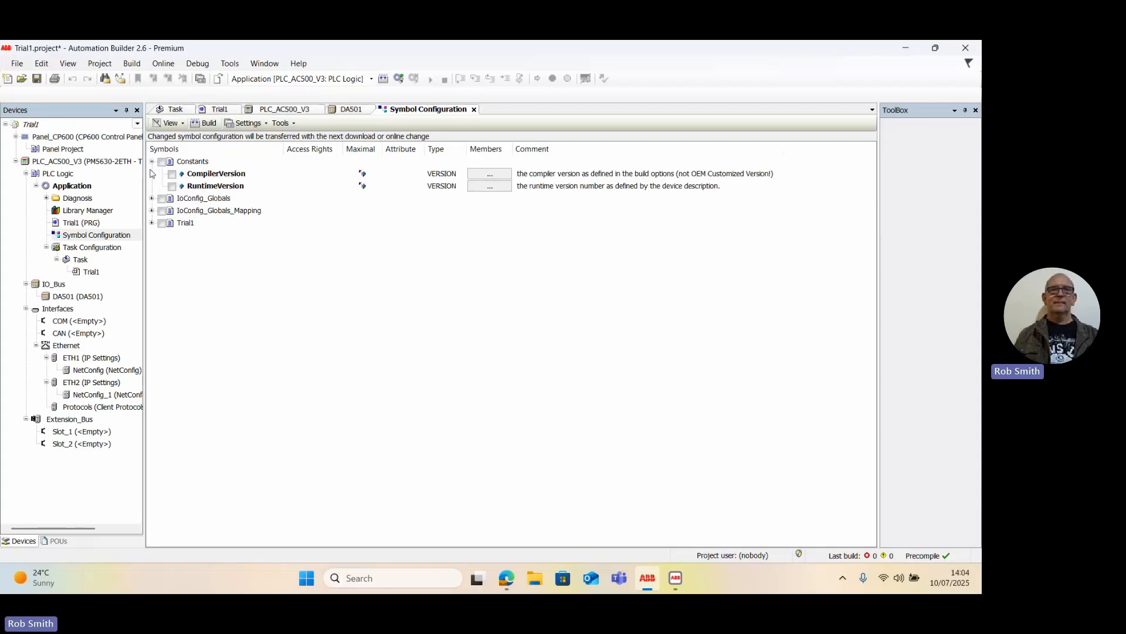
click(151, 198)
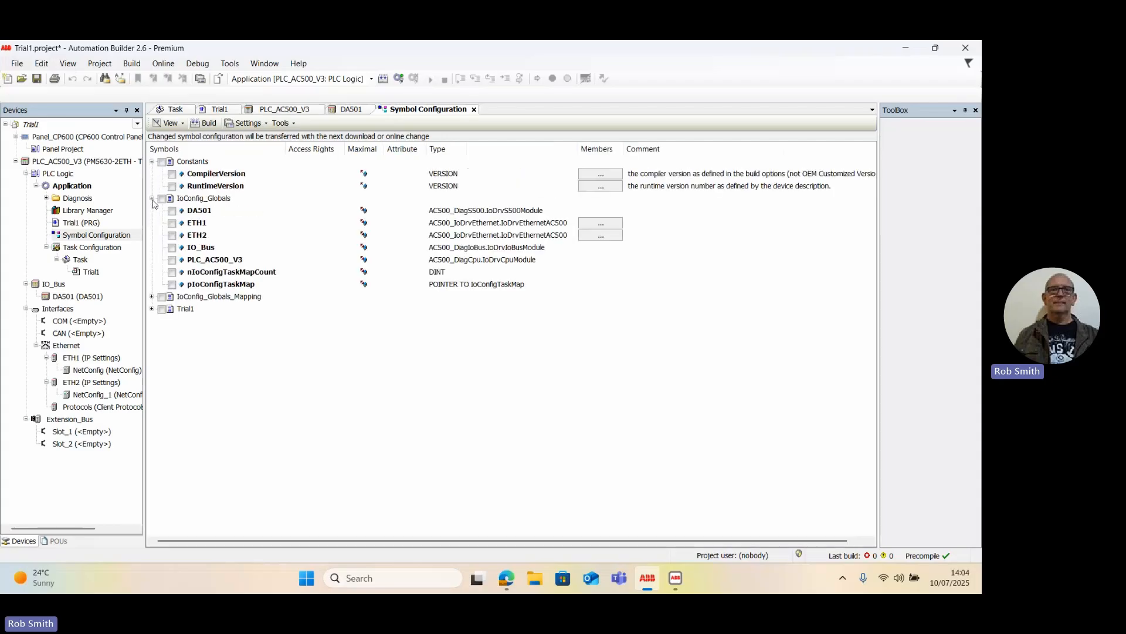
click(151, 296)
click(151, 346)
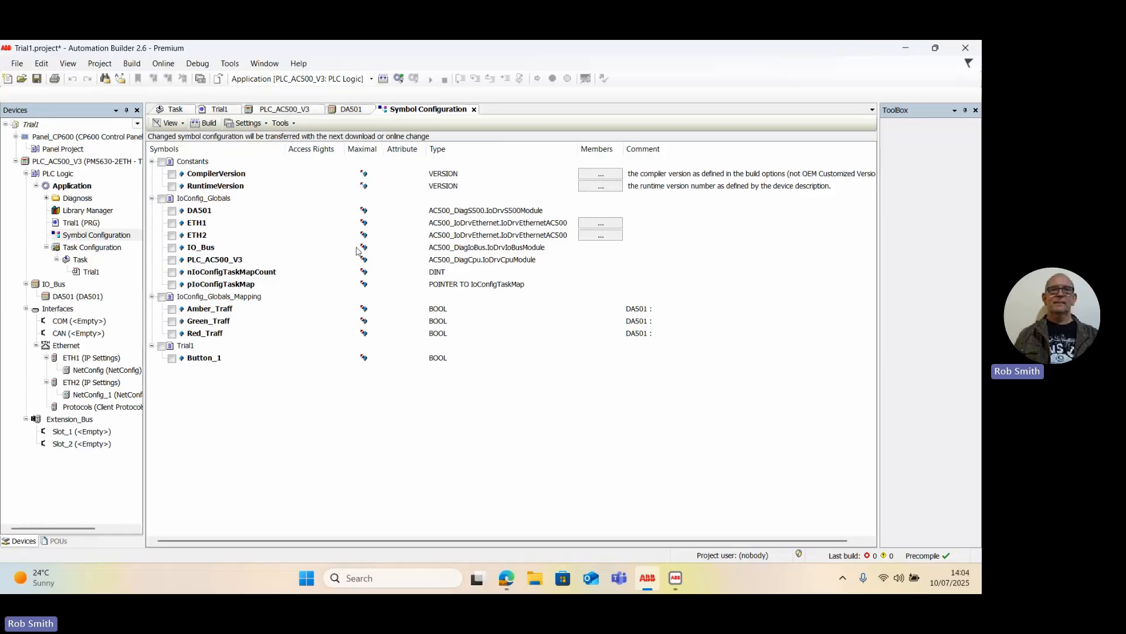
click(172, 321)
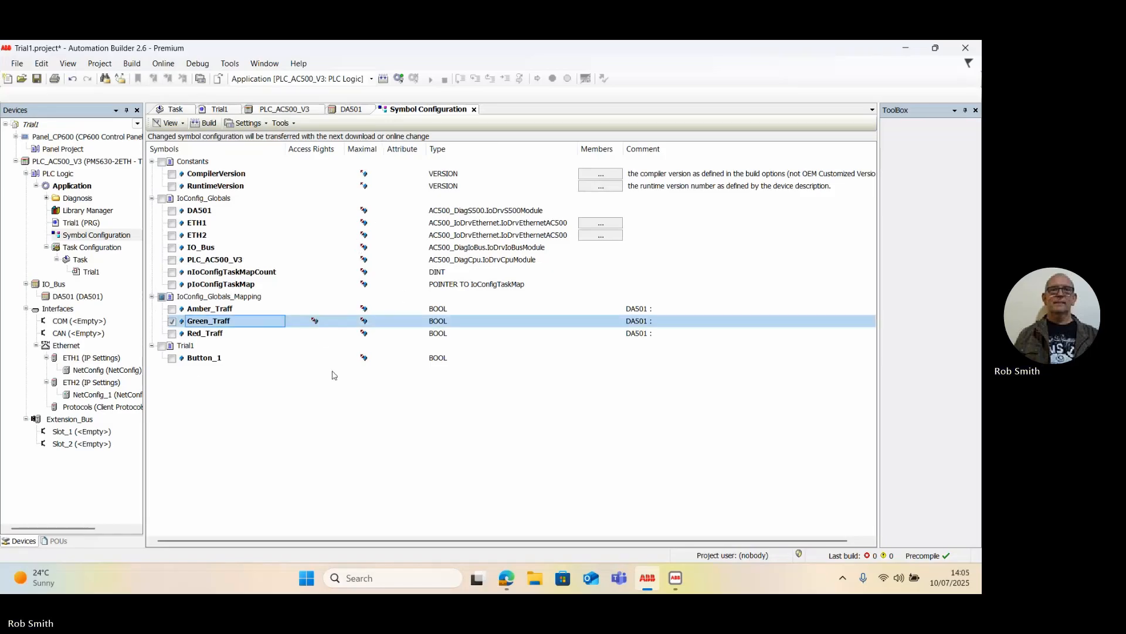
click(173, 358)
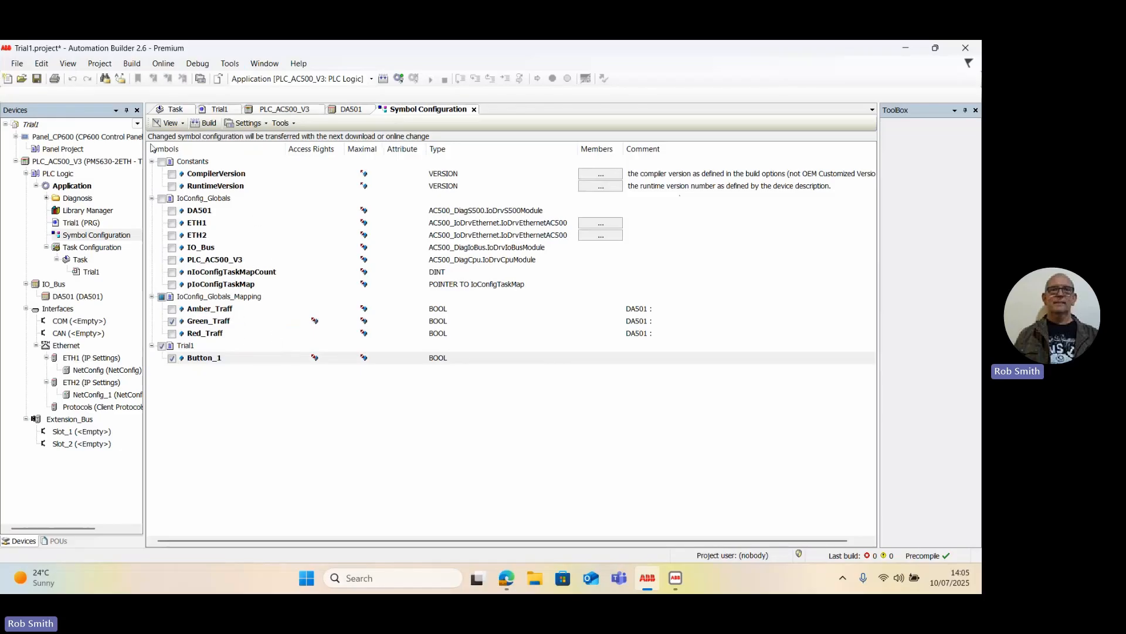
Build PLC_AC500_V3 with the selected symbols and generate its code
click(133, 66)
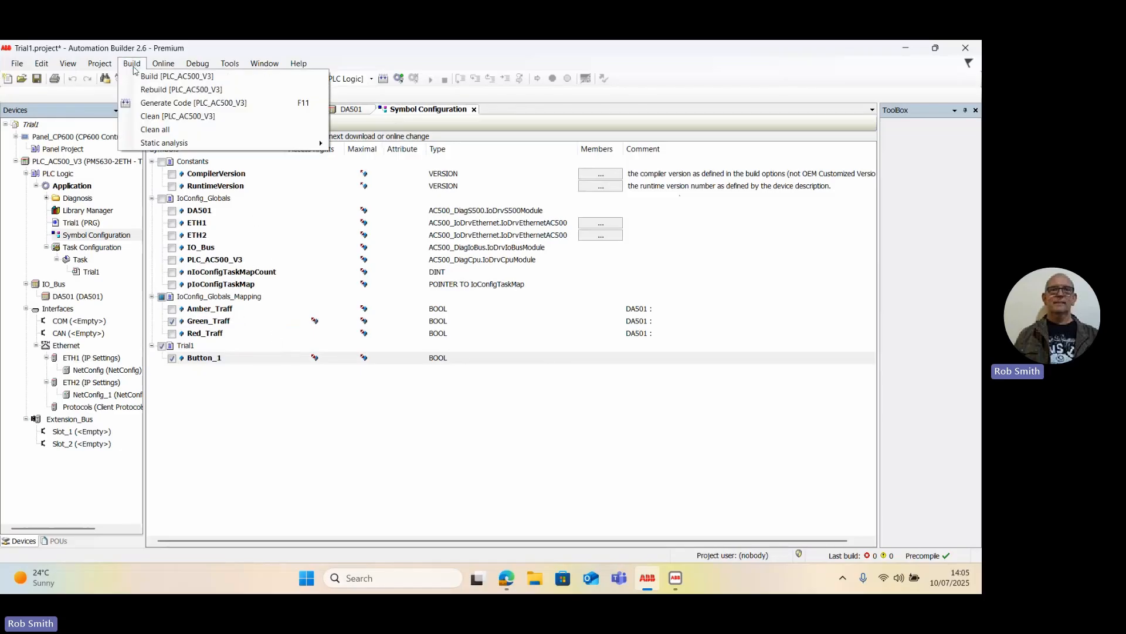
click(177, 82)
click(132, 63)
click(144, 108)
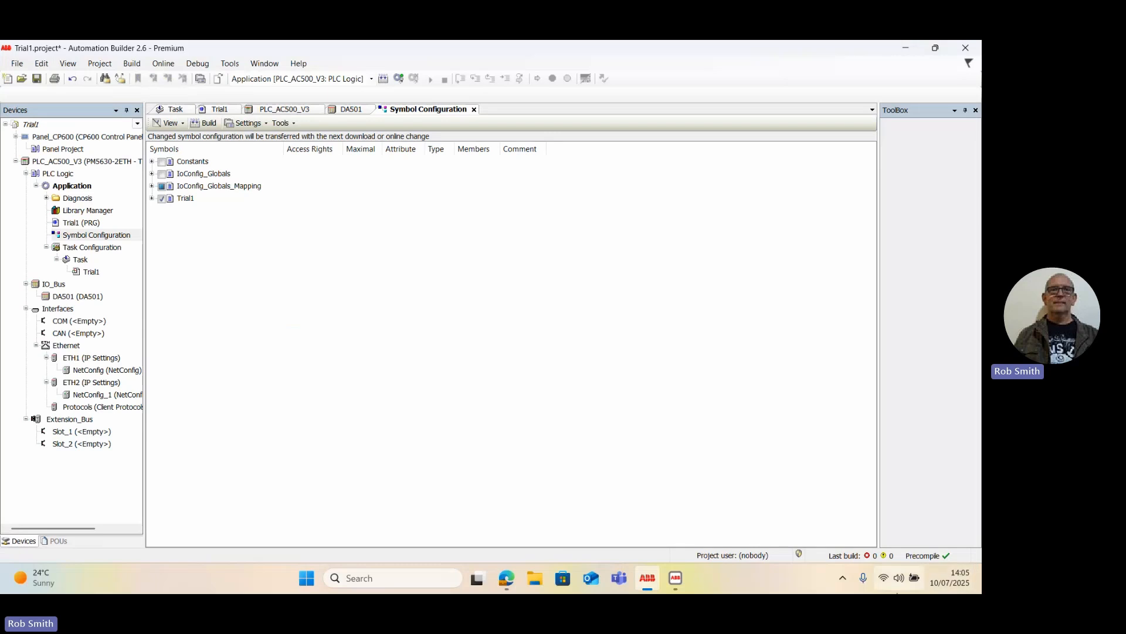
Switch to Panel Builder 600 and add a CODESYS V3 ETH protocol with IP address 192.168.1.25, keeping the CODESYS 3 model
click(681, 585)
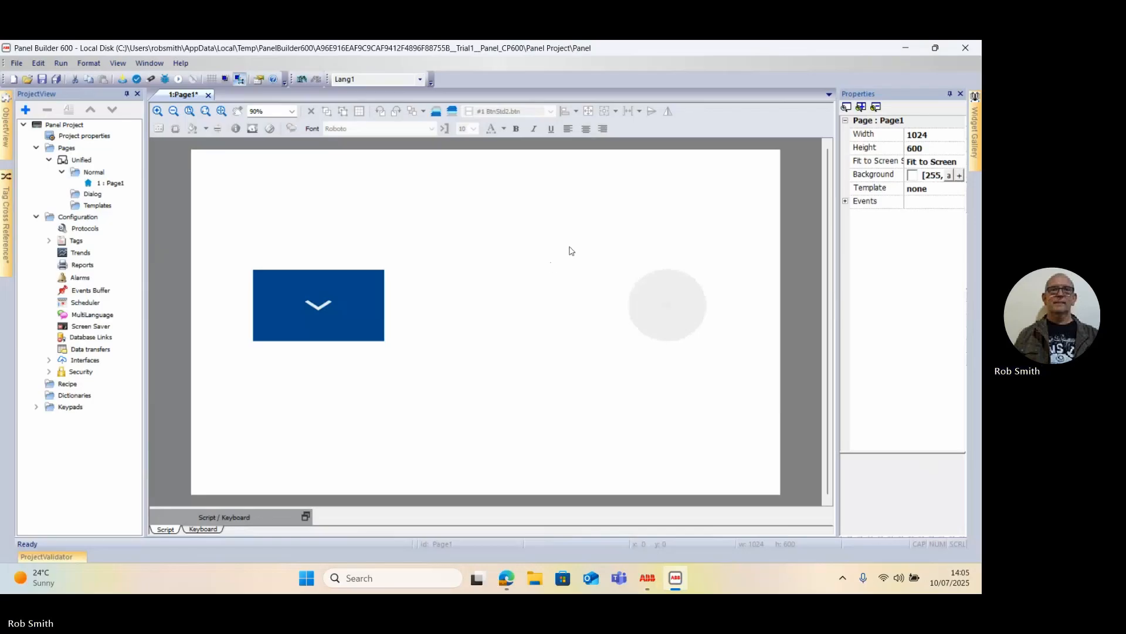
double_click(75, 229)
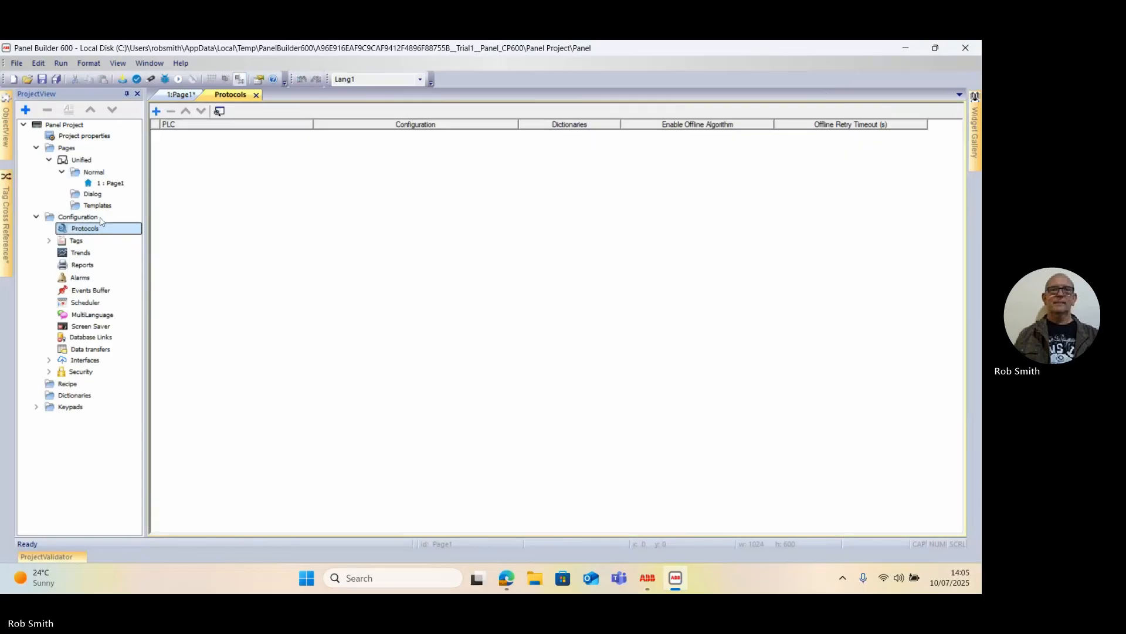
click(156, 112)
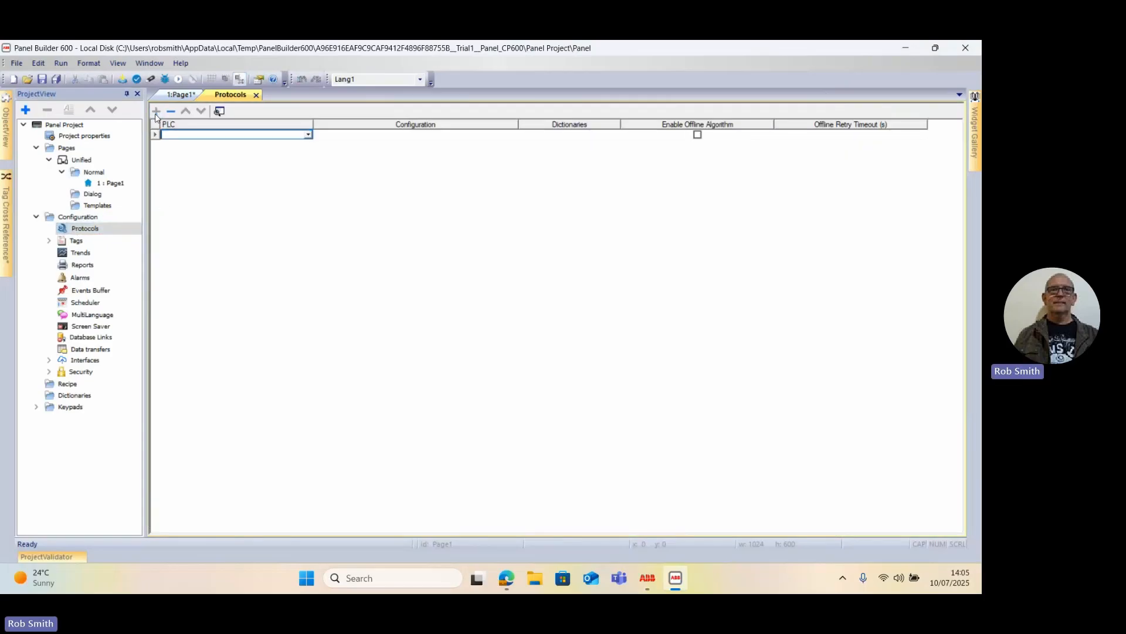
click(307, 135)
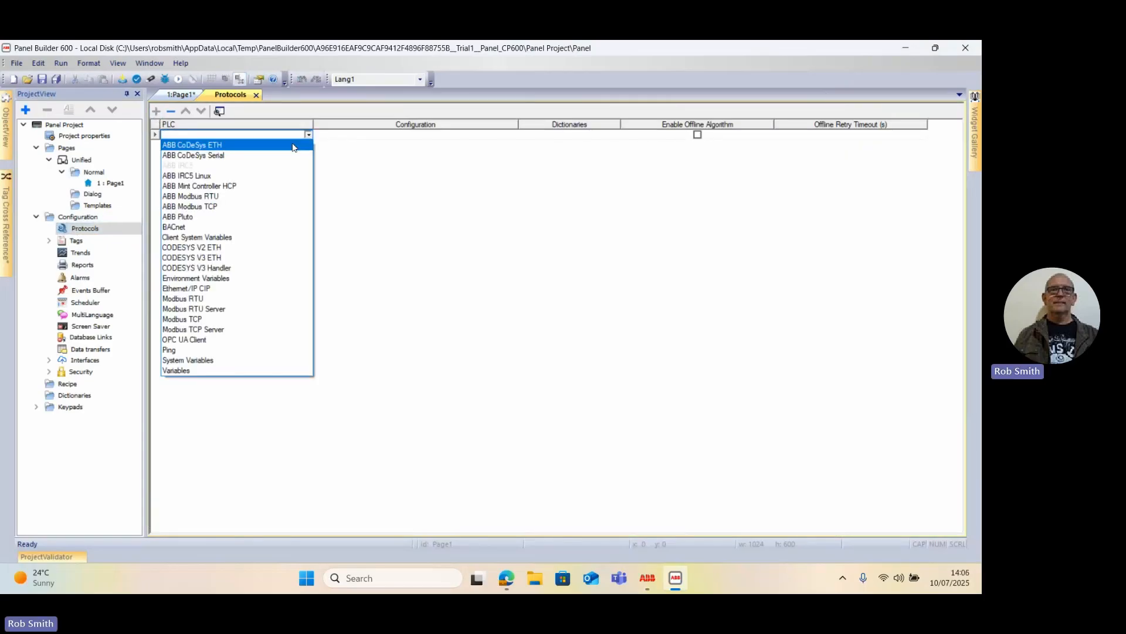
click(183, 258)
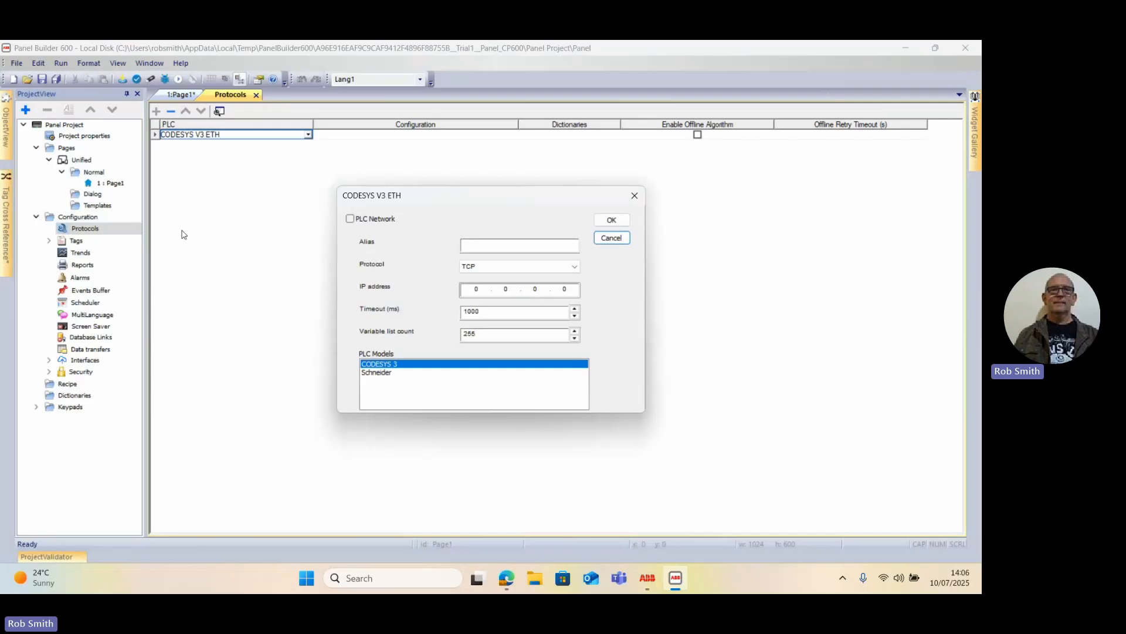
click(484, 288)
text(192.168.1)
text(5)
click(613, 220)
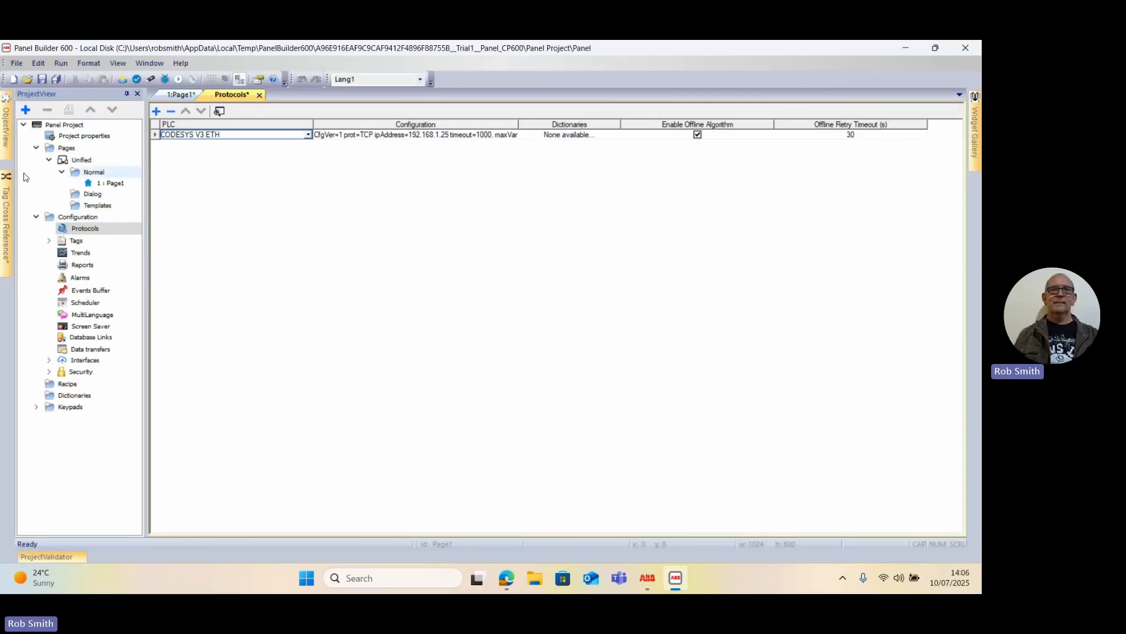
Import the PLC tags into the CODESYS V3 ETH protocol from Trial1.PLC_AC500_V3.Application, using the linear CODESYS3 xml v1.0 importer
double_click(75, 243)
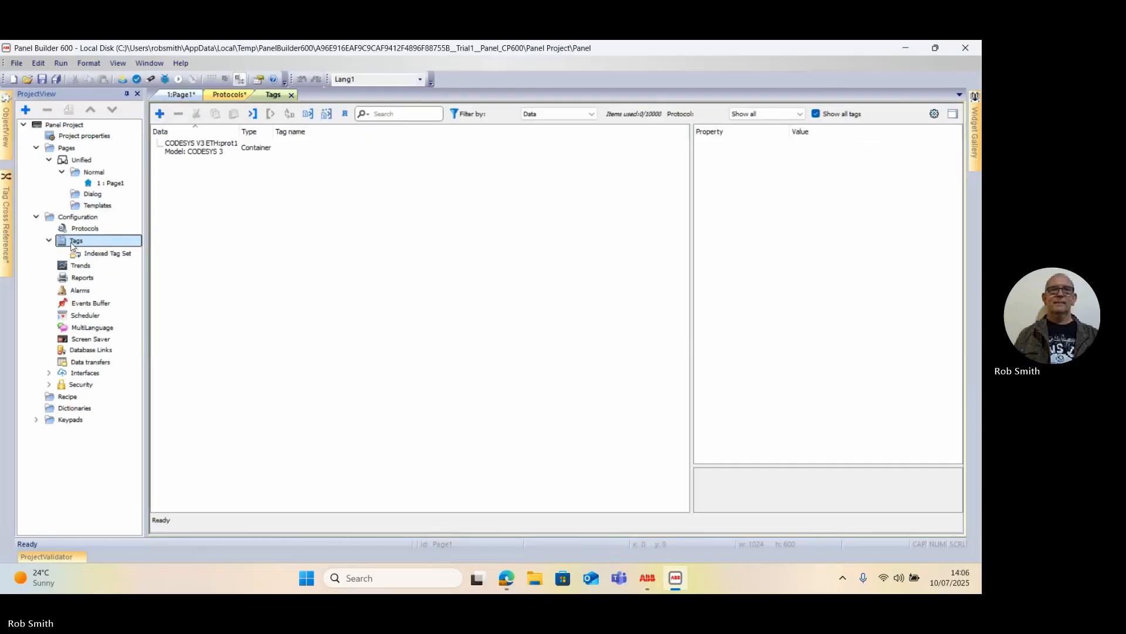
click(196, 150)
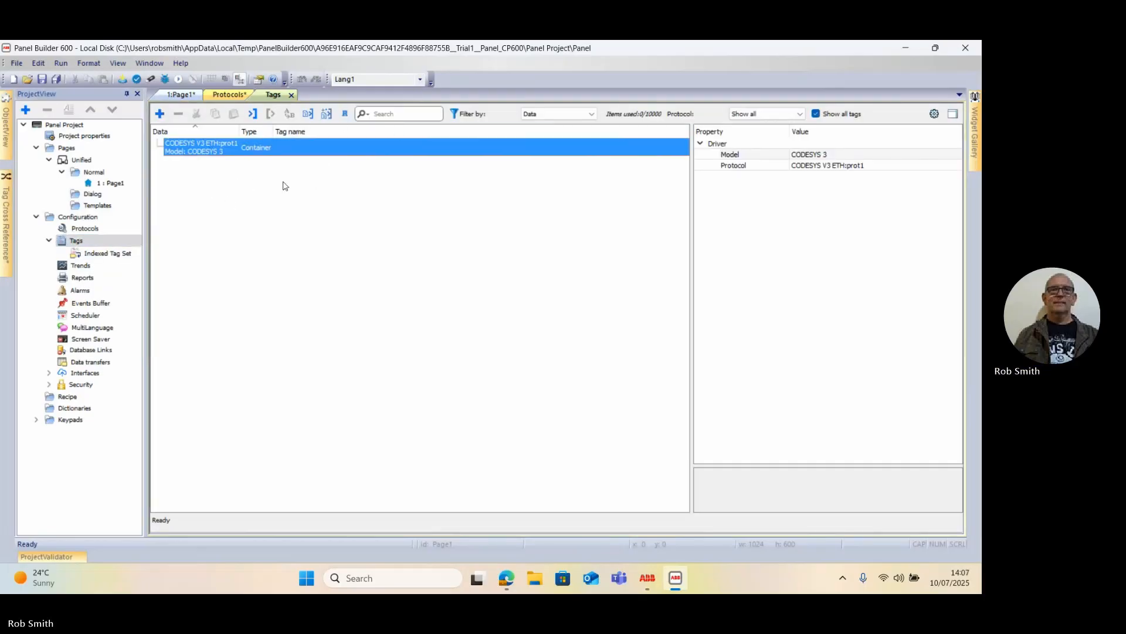
click(254, 115)
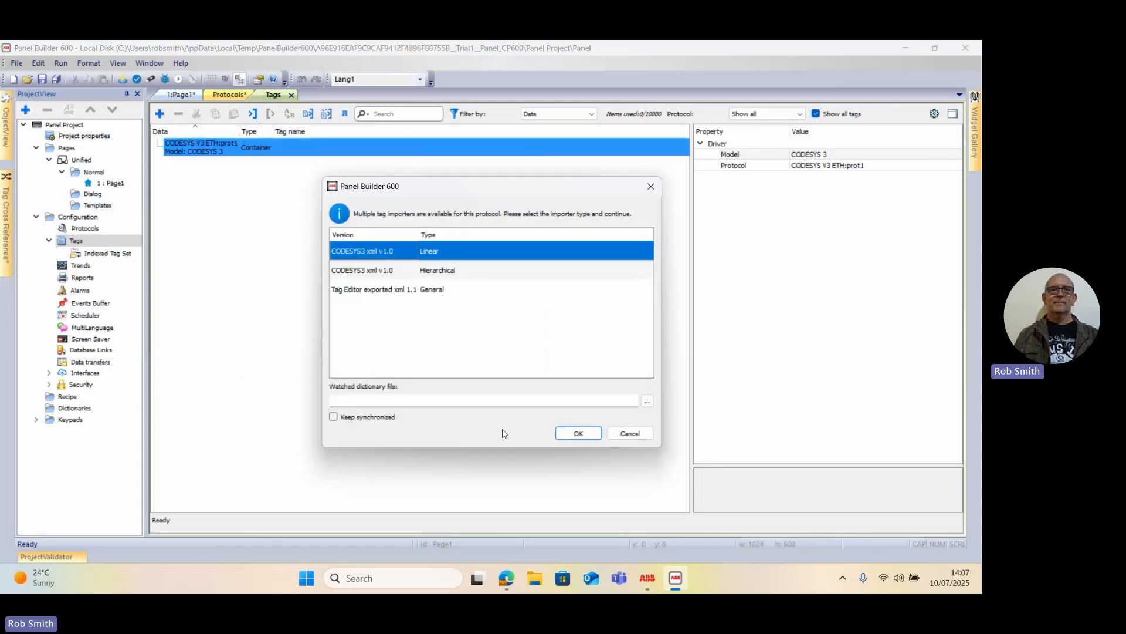
click(578, 434)
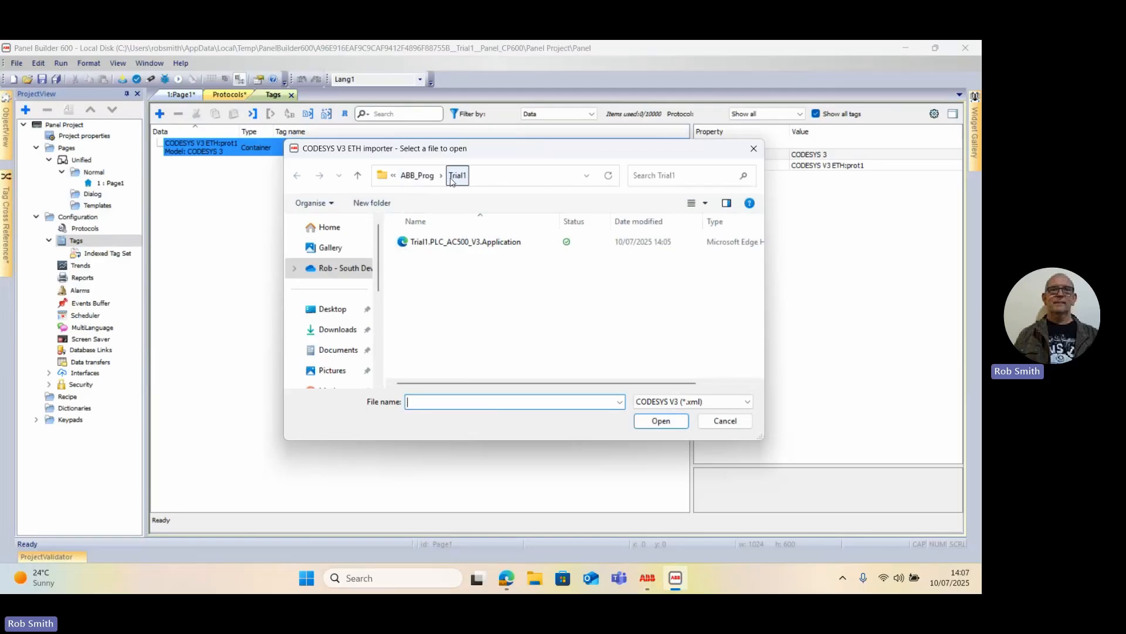
click(441, 248)
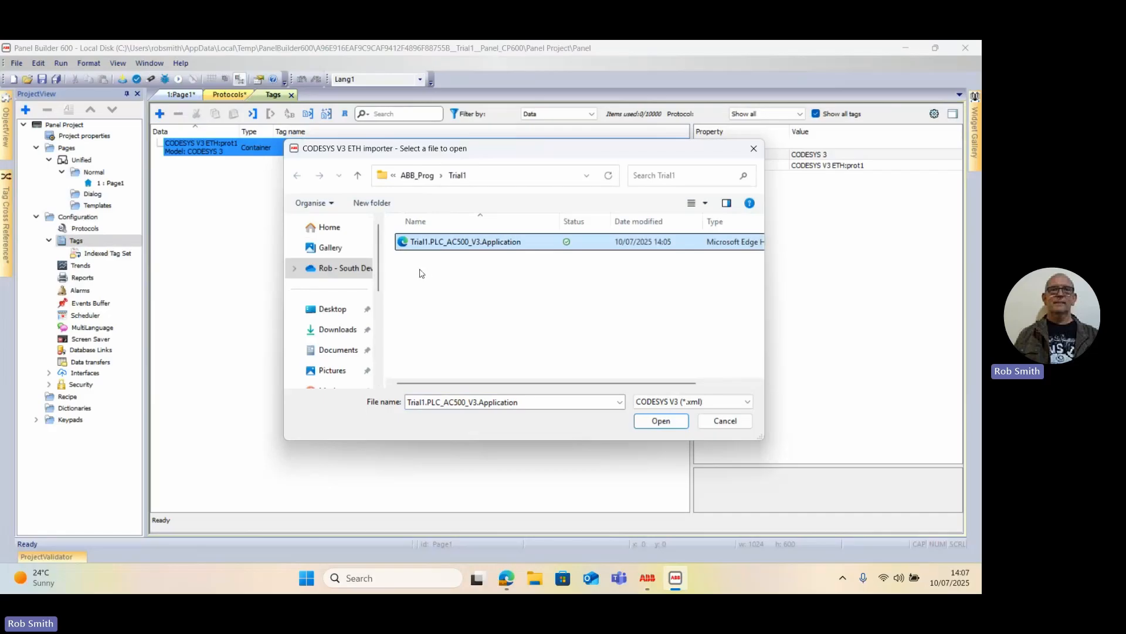
click(653, 425)
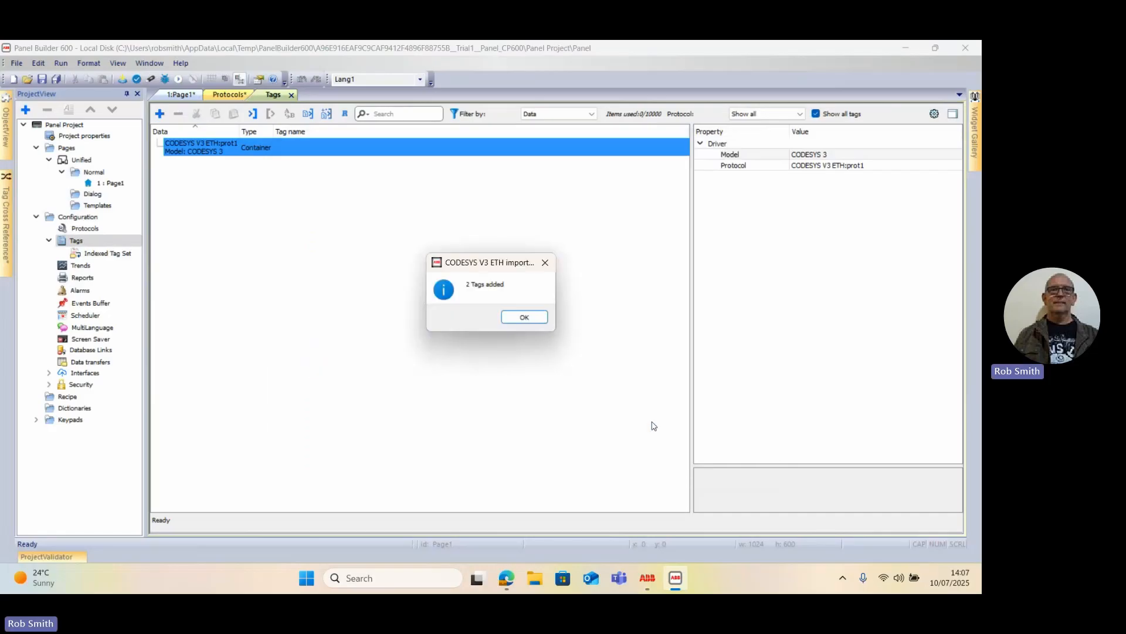
click(508, 320)
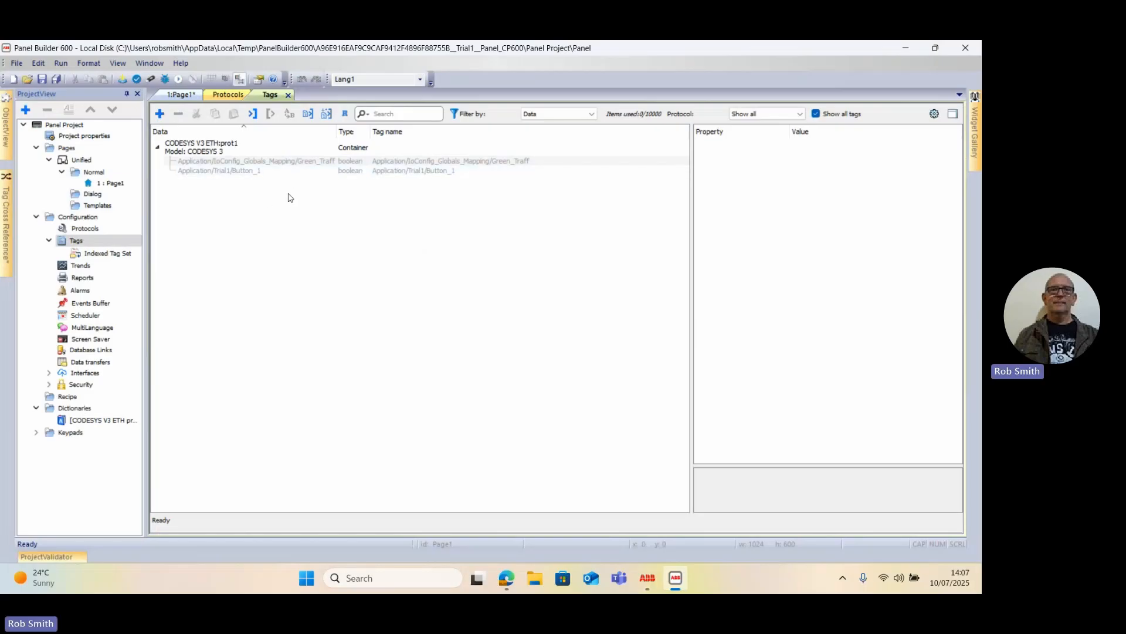
Add a ToggleBit tag action to the OnMouseClick event of the blue button on Page1
click(181, 96)
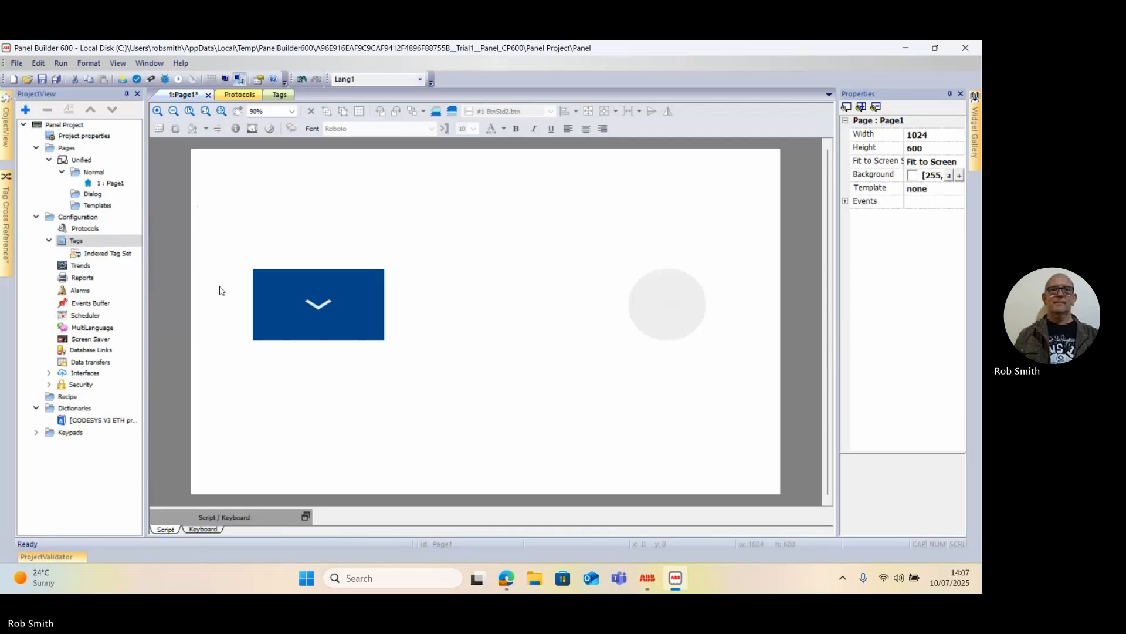
click(287, 320)
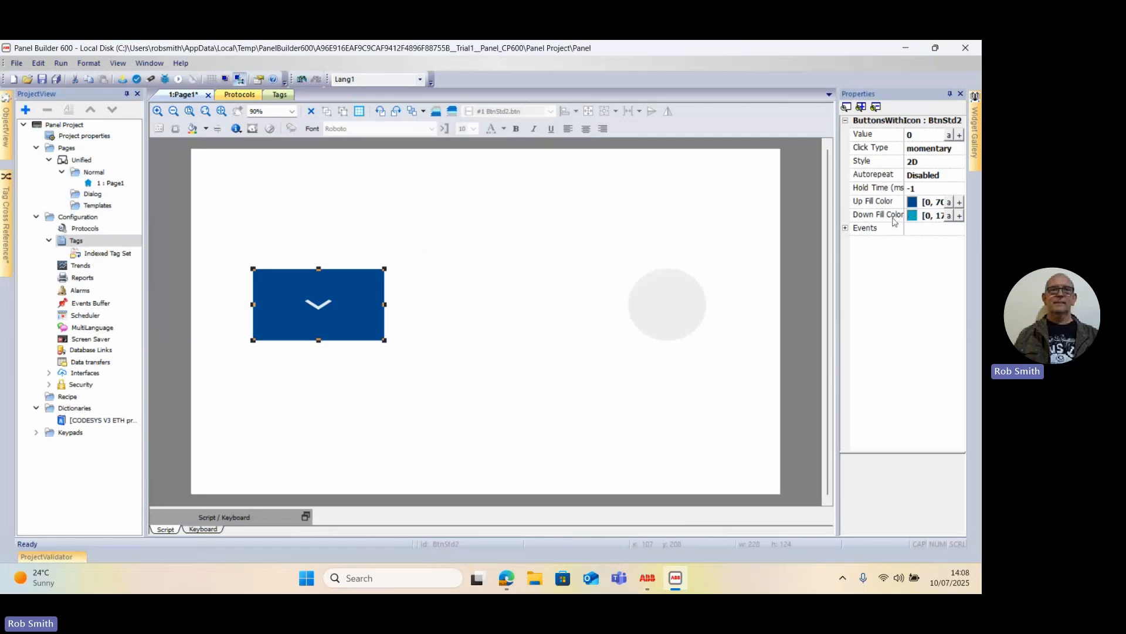
click(847, 233)
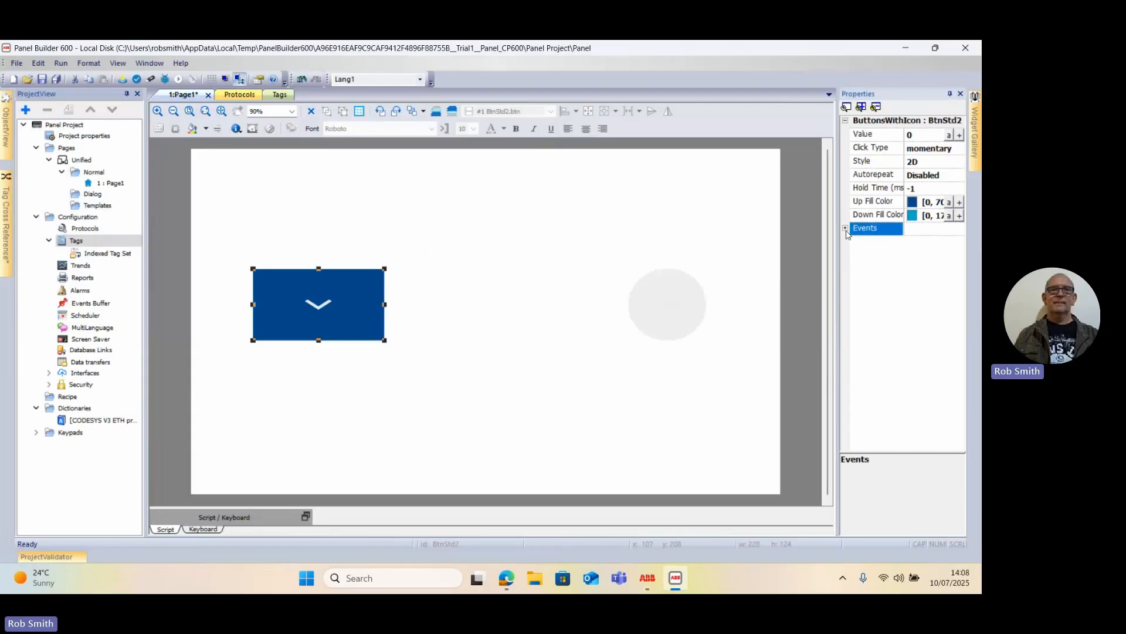
click(847, 230)
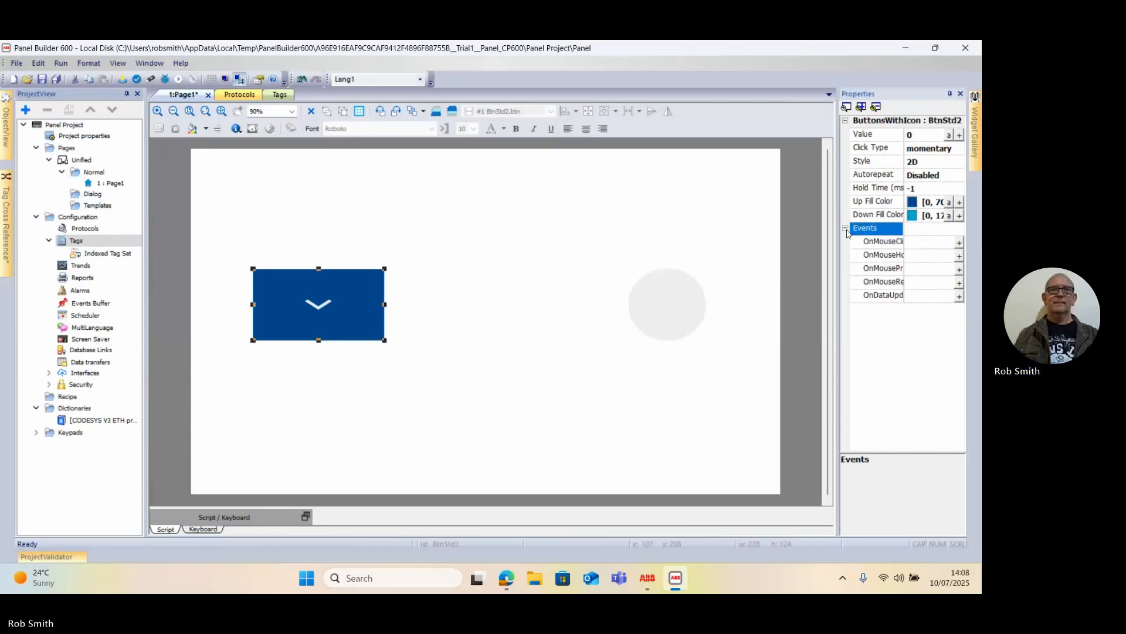
drag(903, 254, 933, 254)
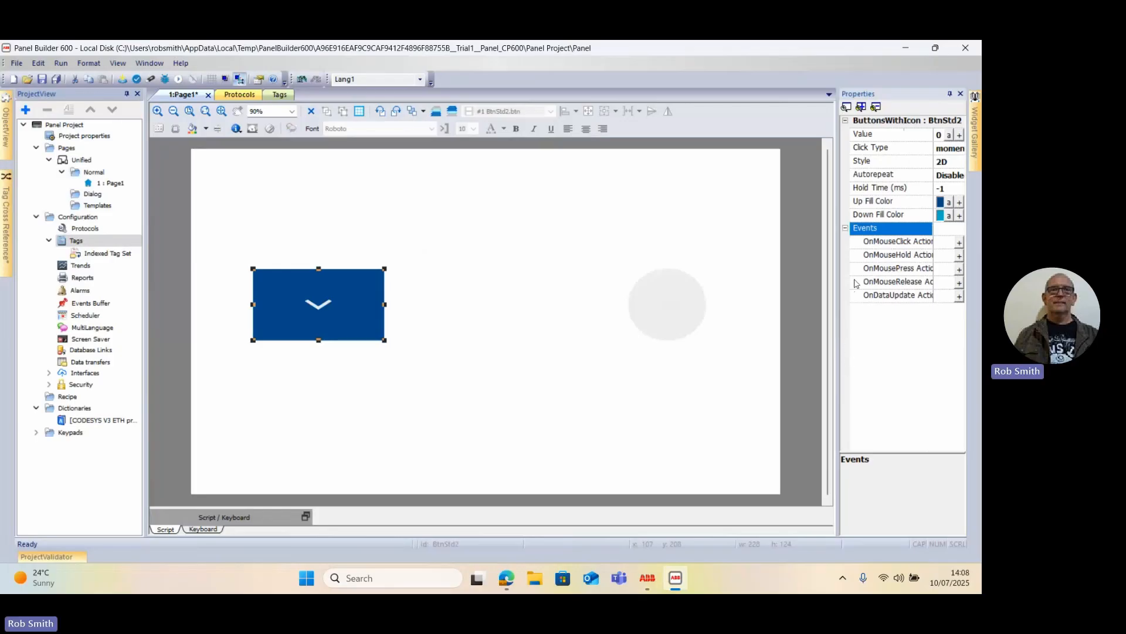
click(893, 244)
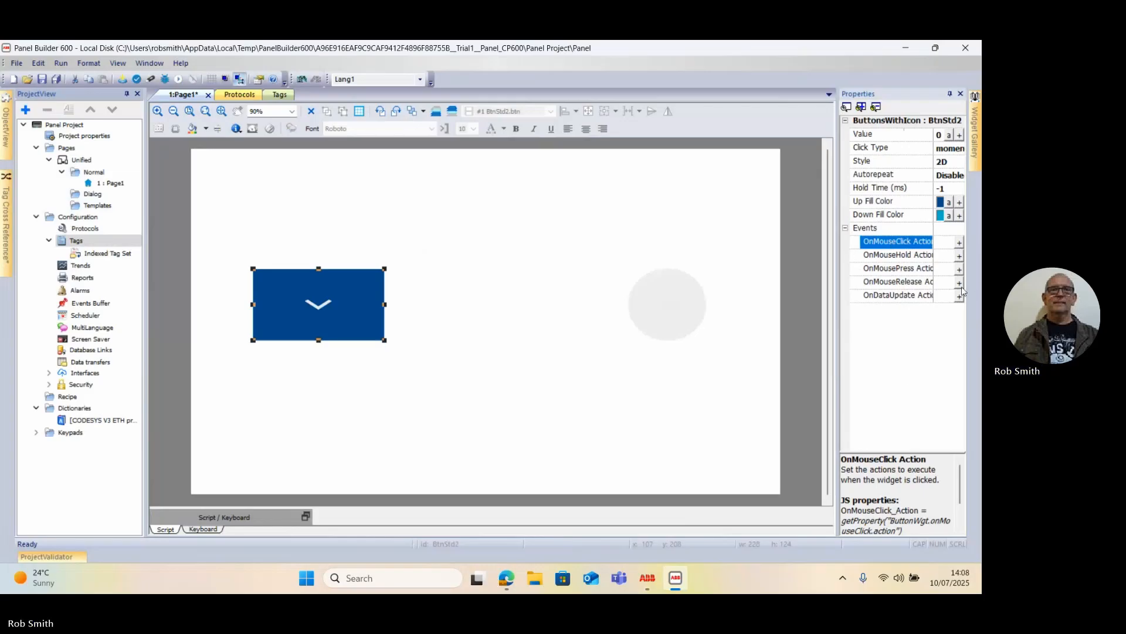
click(959, 243)
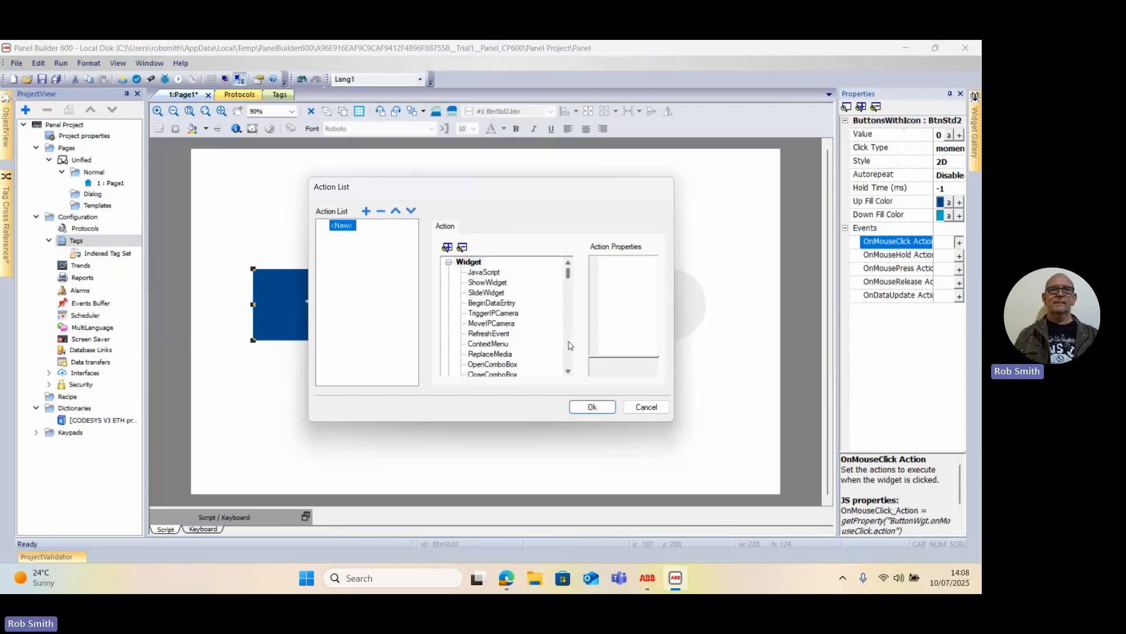
scroll(569, 346, down, 5)
scroll(569, 346, down, 6)
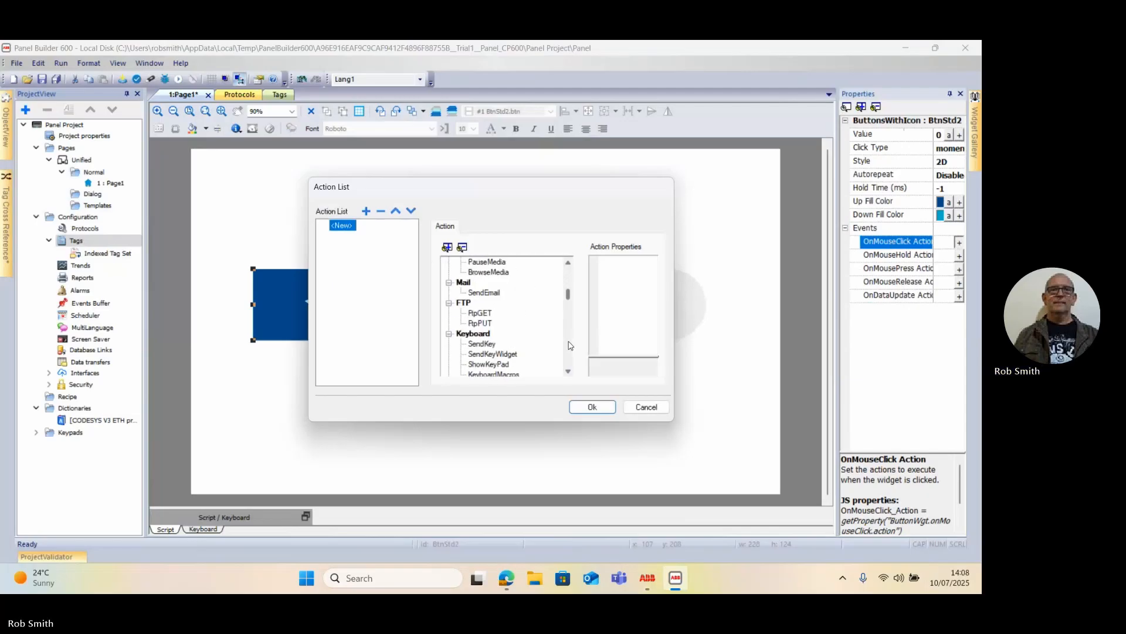
scroll(570, 346, down, 5)
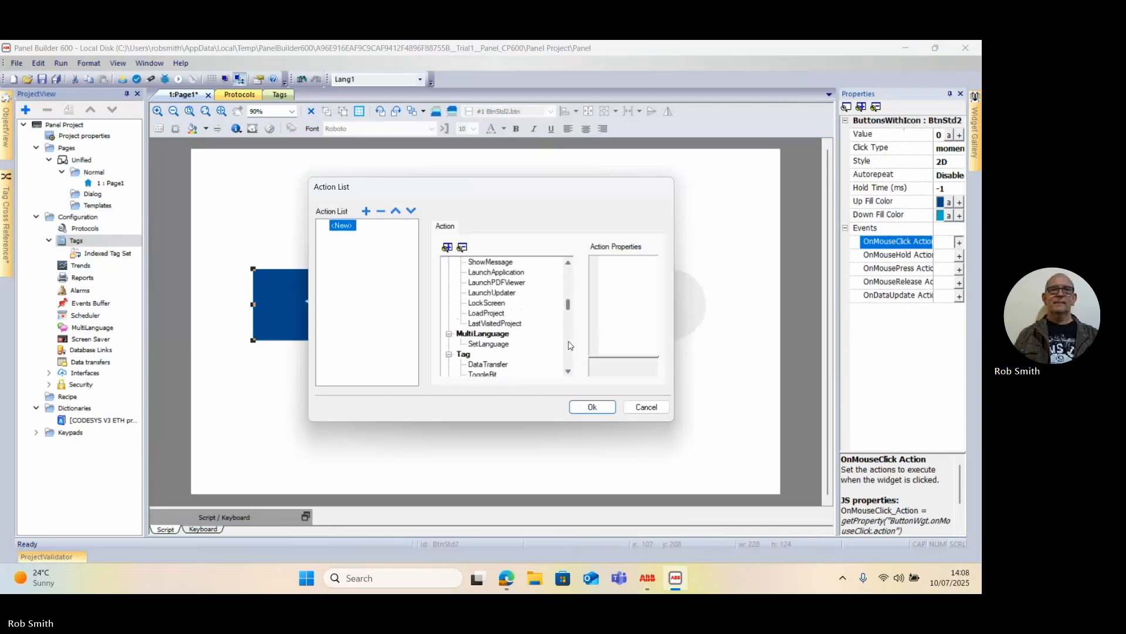
scroll(569, 346, down, 3)
click(568, 265)
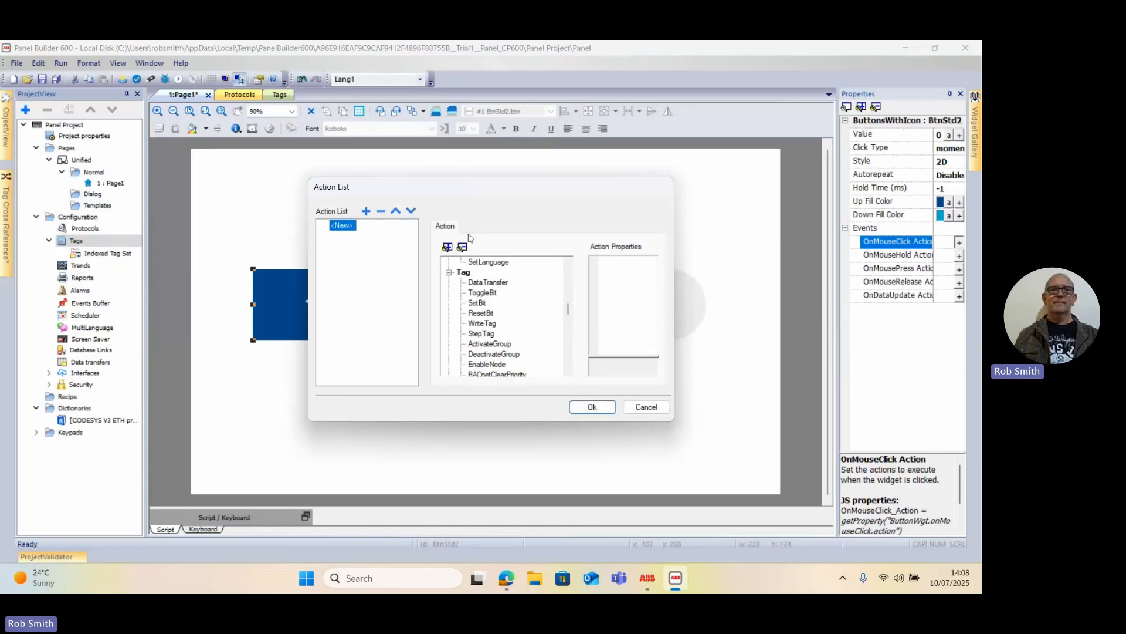
click(481, 292)
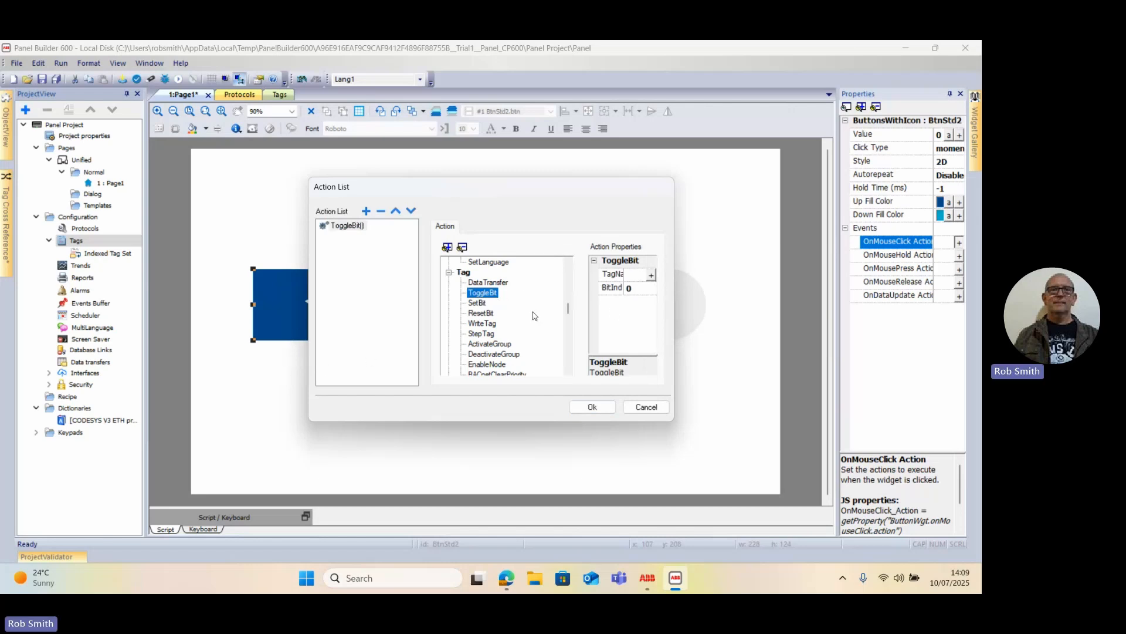
Assign the tag Application/Trial1/Button_1 to the ToggleBit action and accept the action list
click(652, 276)
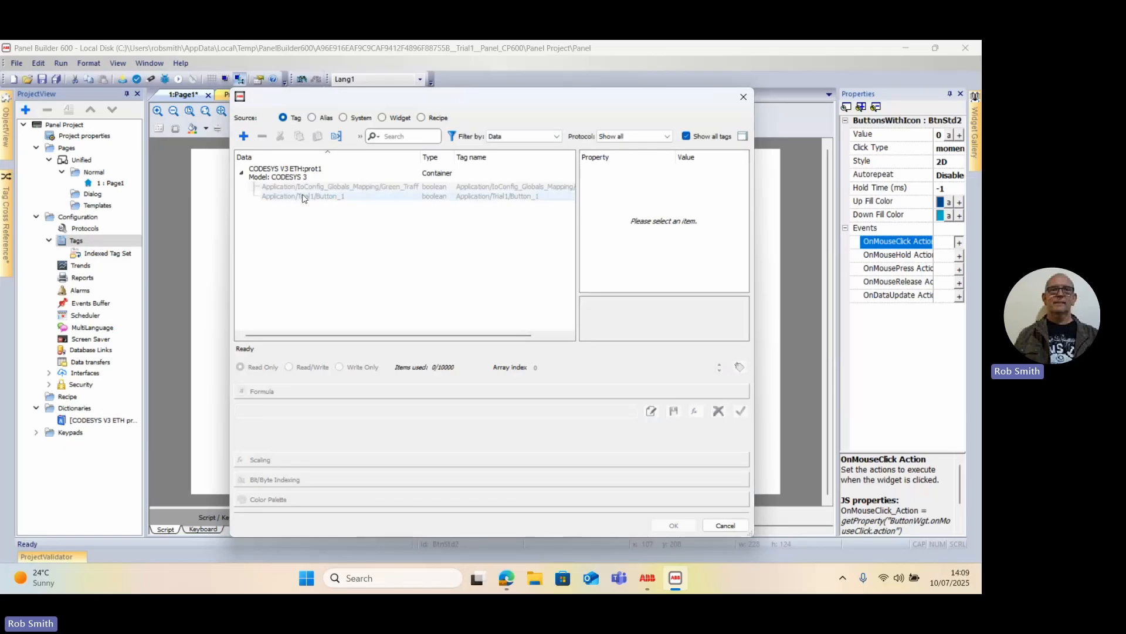
click(300, 198)
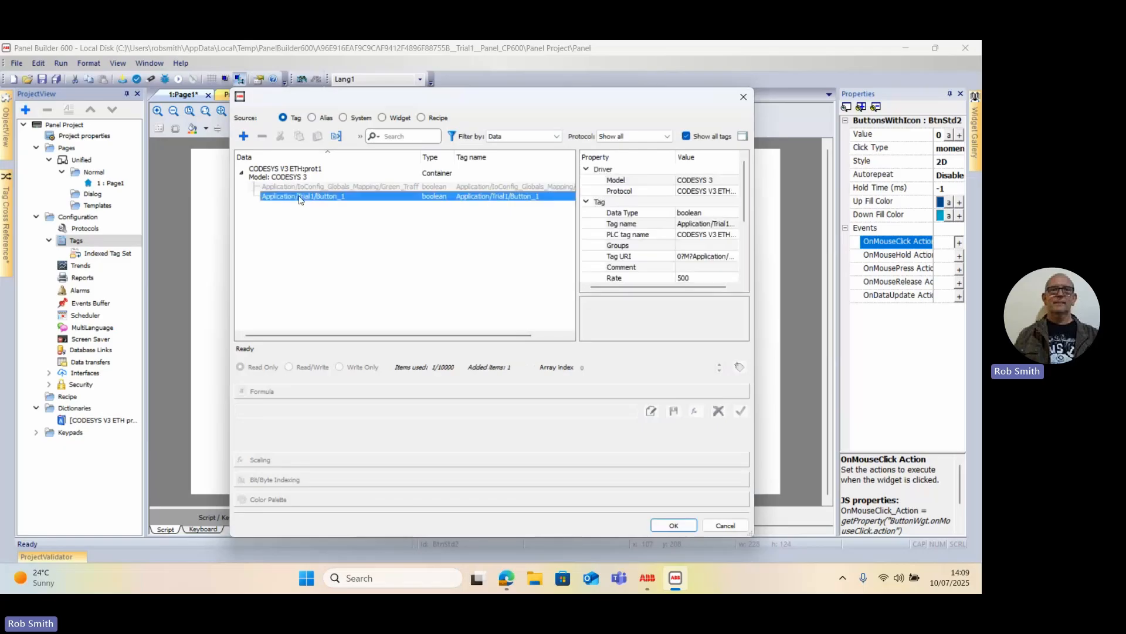
click(682, 524)
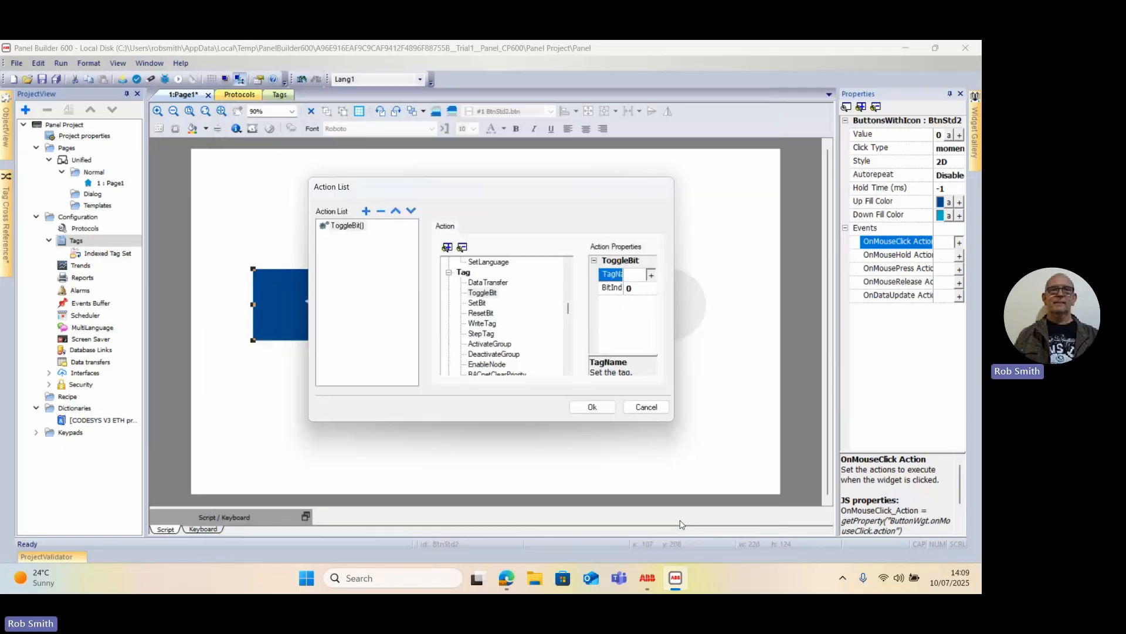
click(592, 407)
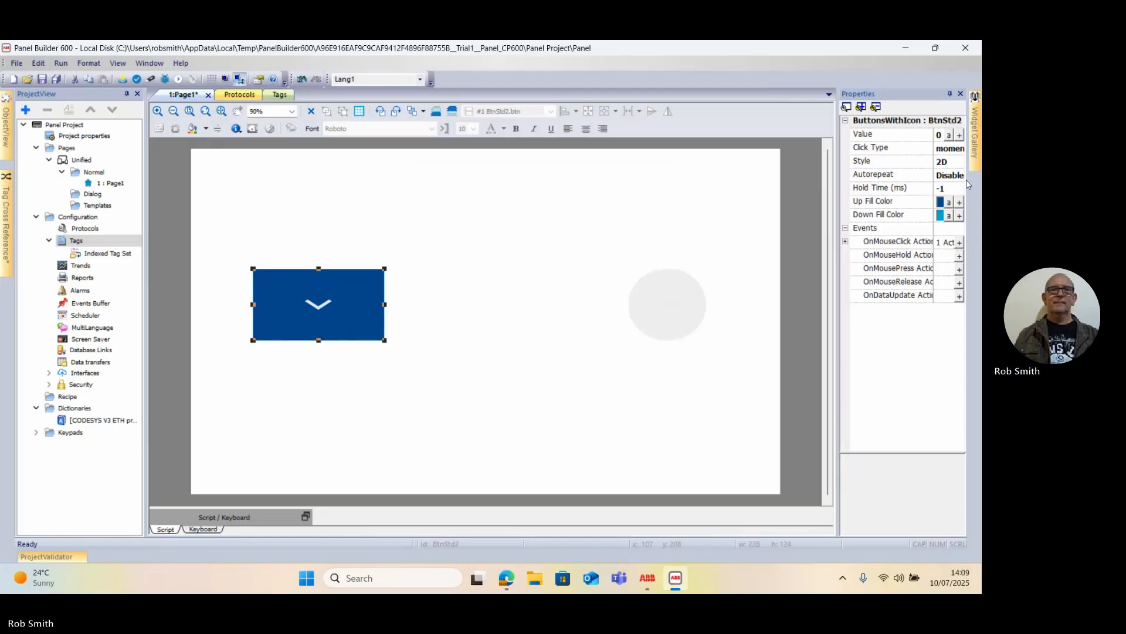
Link the value of the round light on Page1 to the tag Application/IoConfig_Globals_Mapping/Green_Traff with read-only access
click(668, 319)
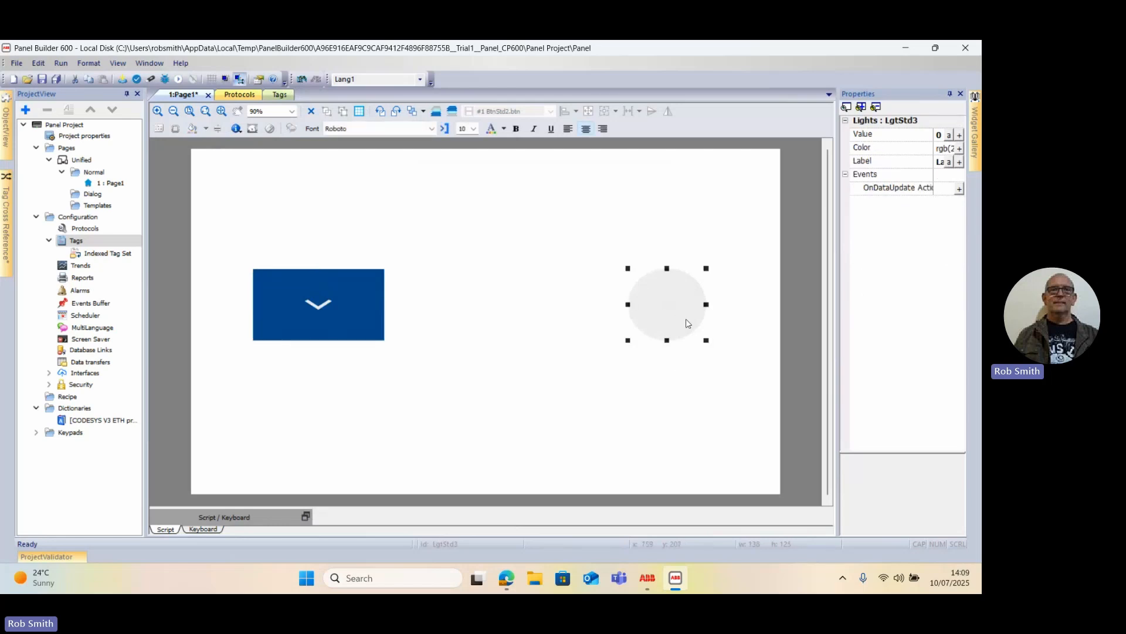
click(959, 135)
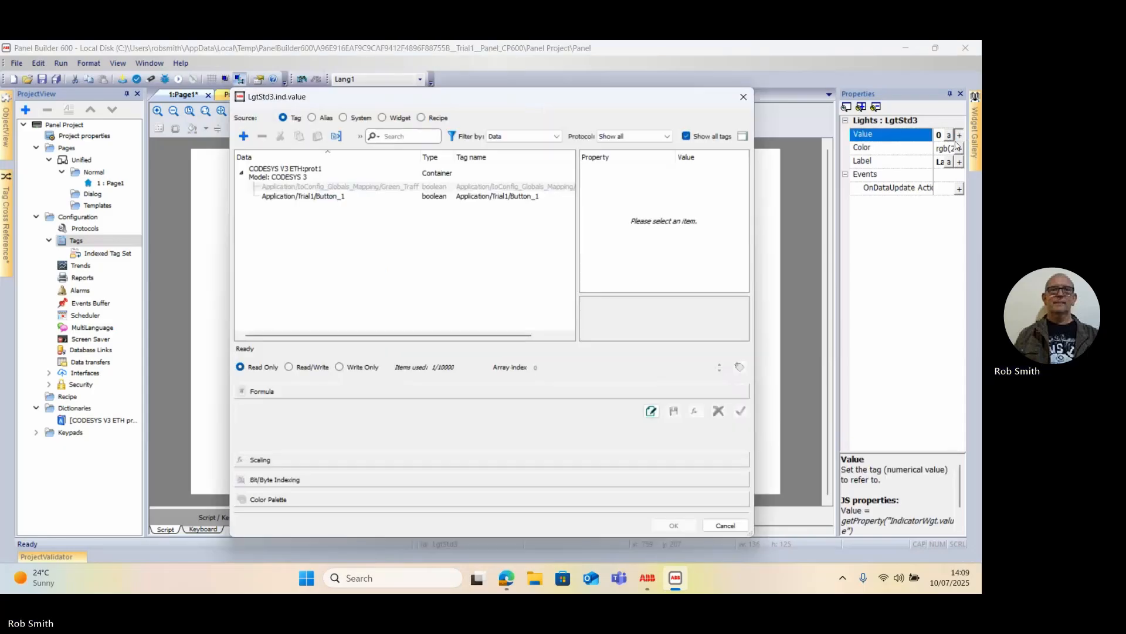
click(376, 189)
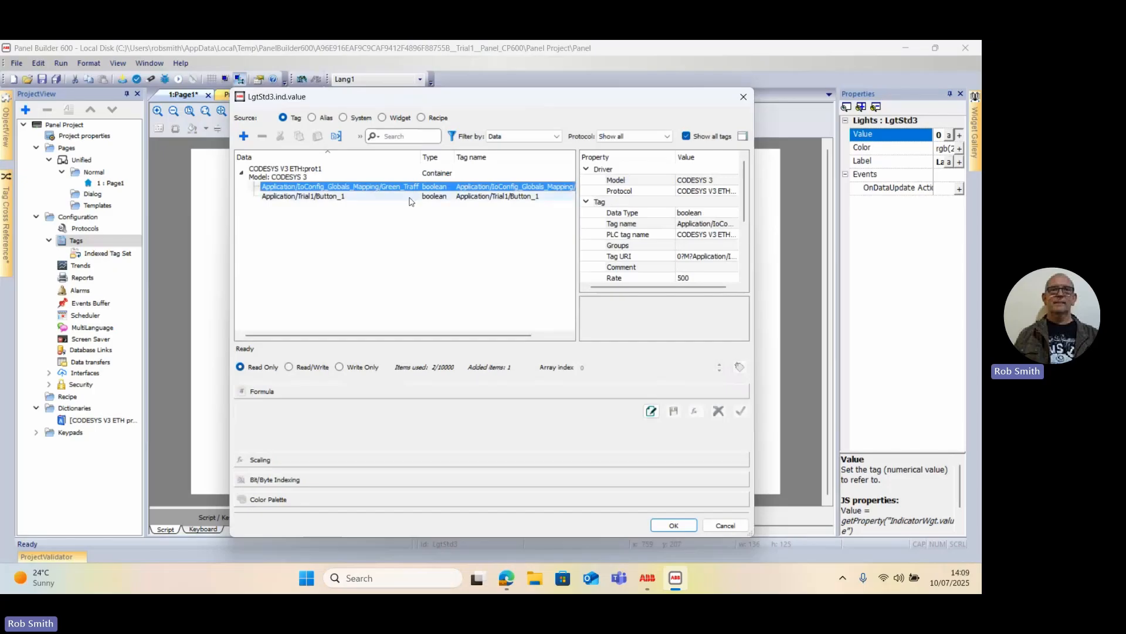
click(671, 529)
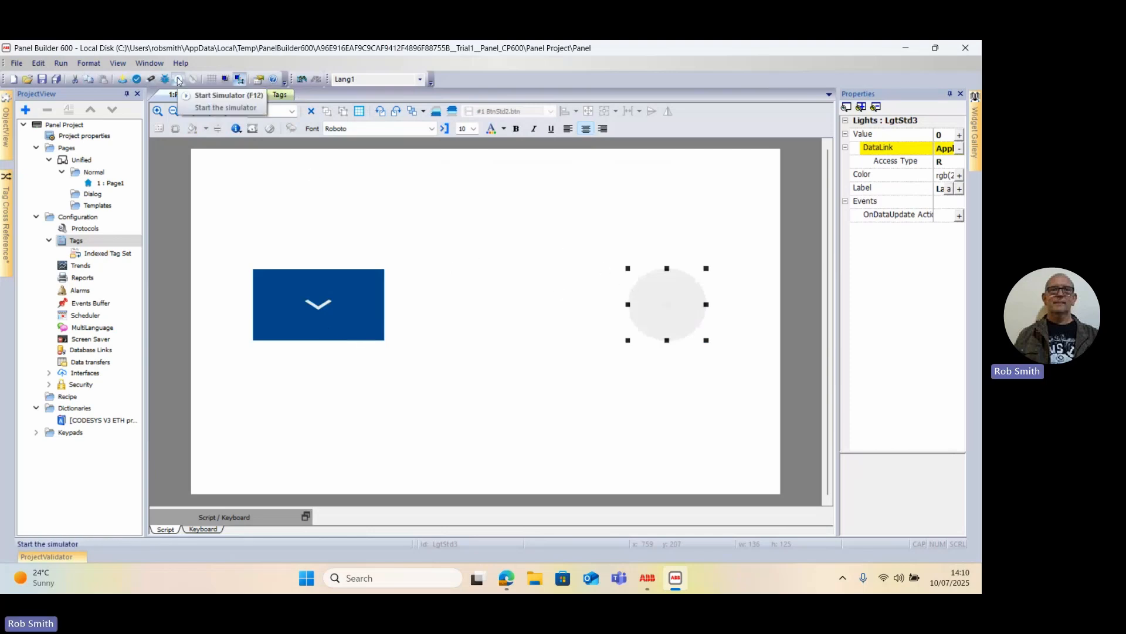
Download the panel project to the HMI target at 192.168.1.26 and close the download dialog
click(122, 82)
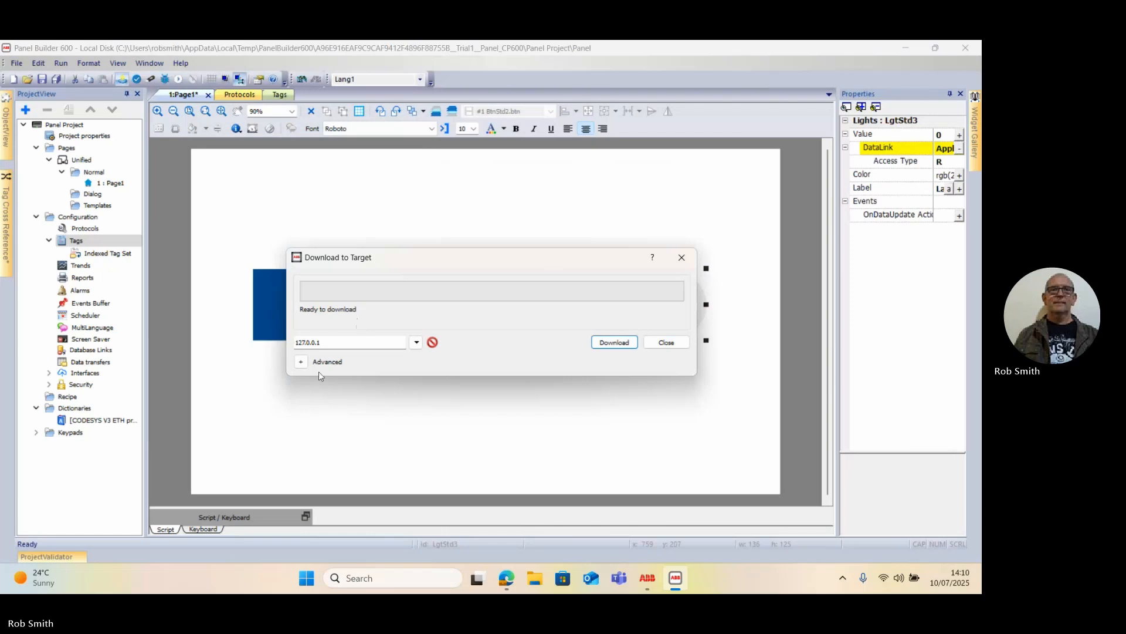
click(417, 342)
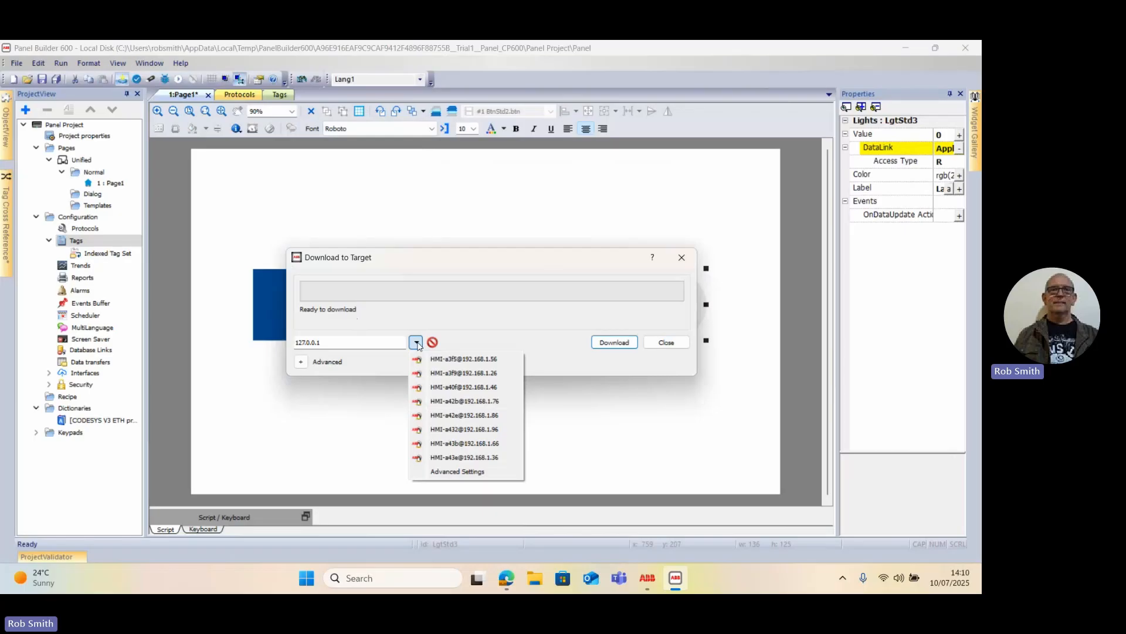
click(464, 376)
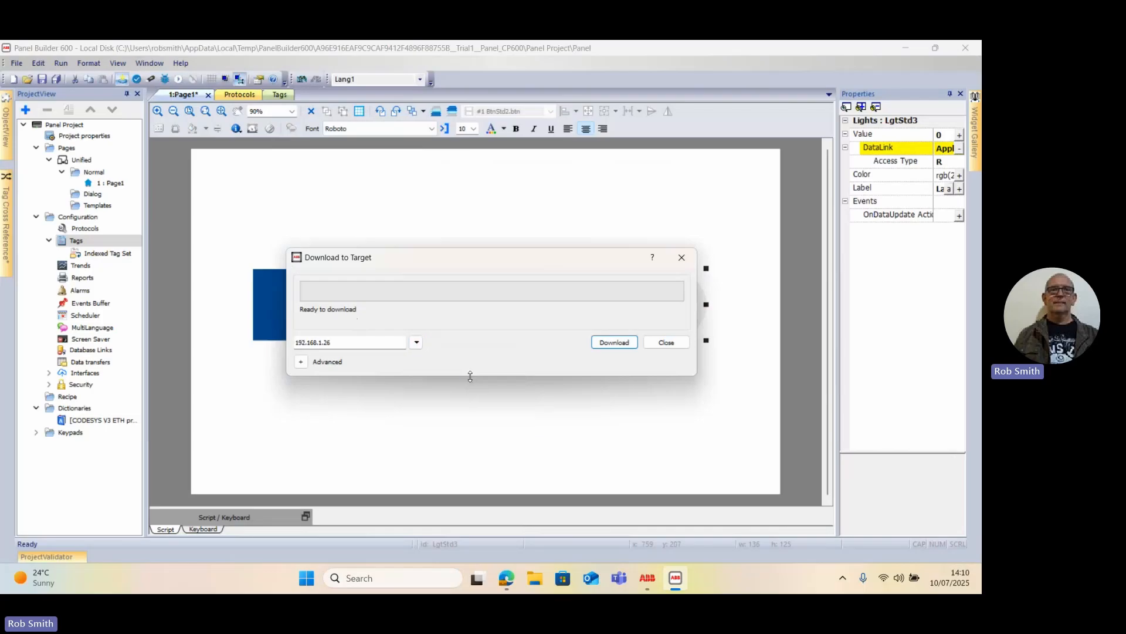
click(618, 344)
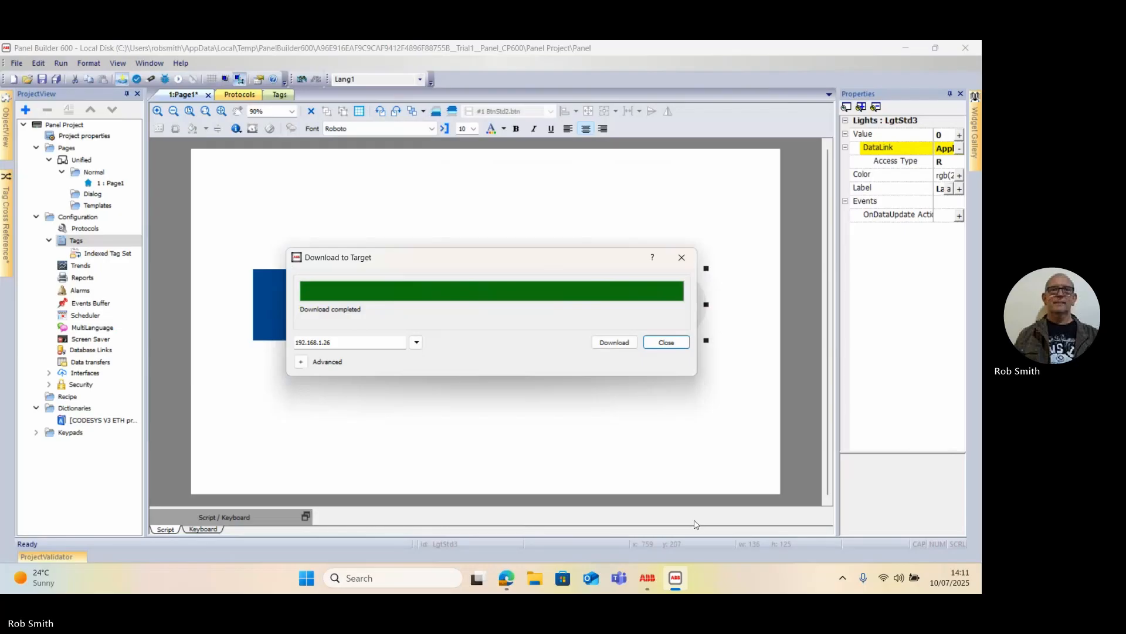
click(671, 354)
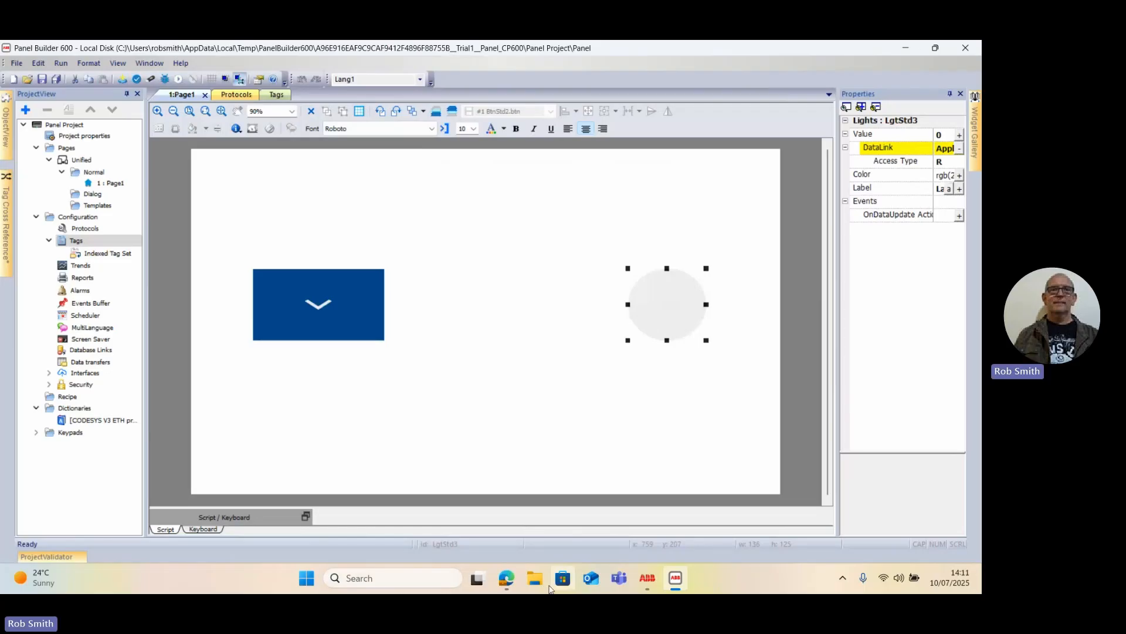
Switch to Automation Builder and show the Trial1 ladder program
click(646, 584)
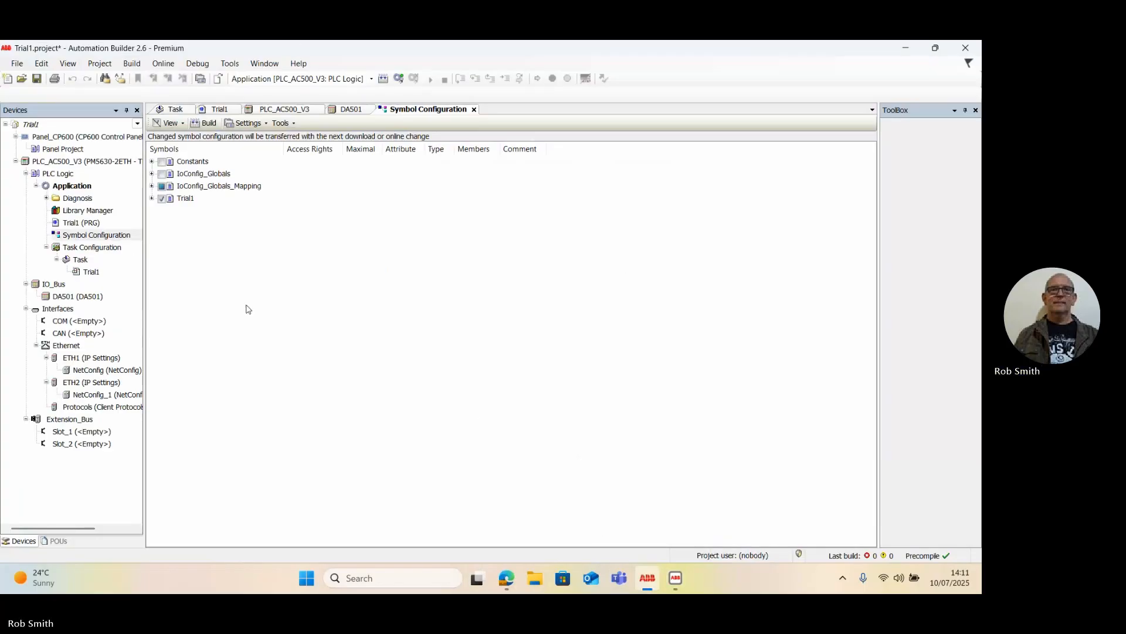
click(648, 580)
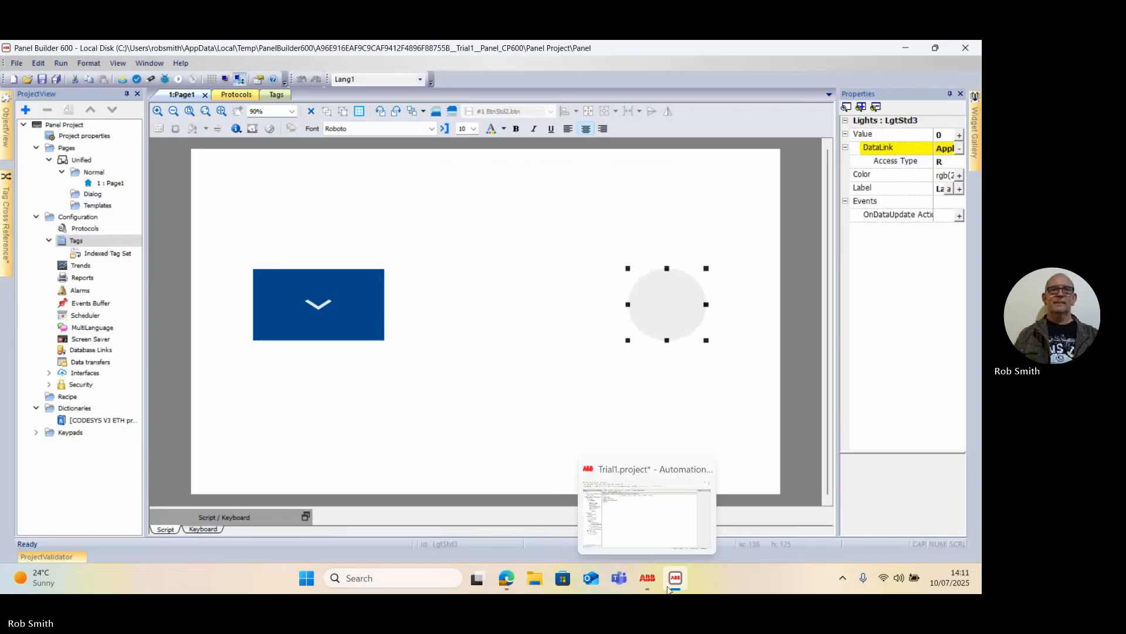
click(674, 584)
click(674, 583)
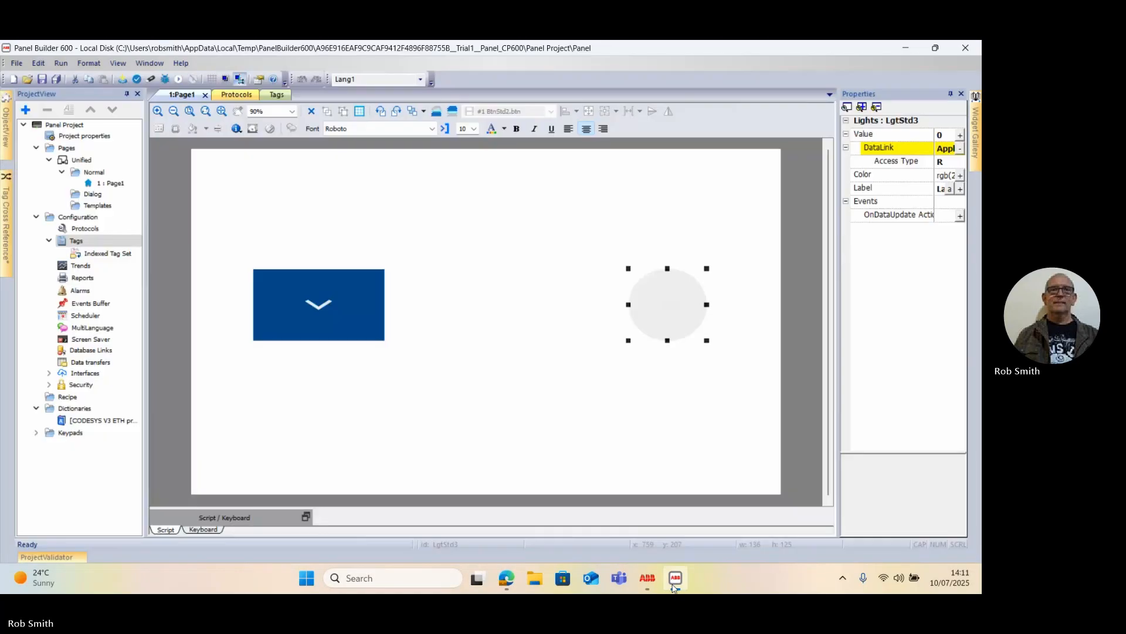
click(653, 581)
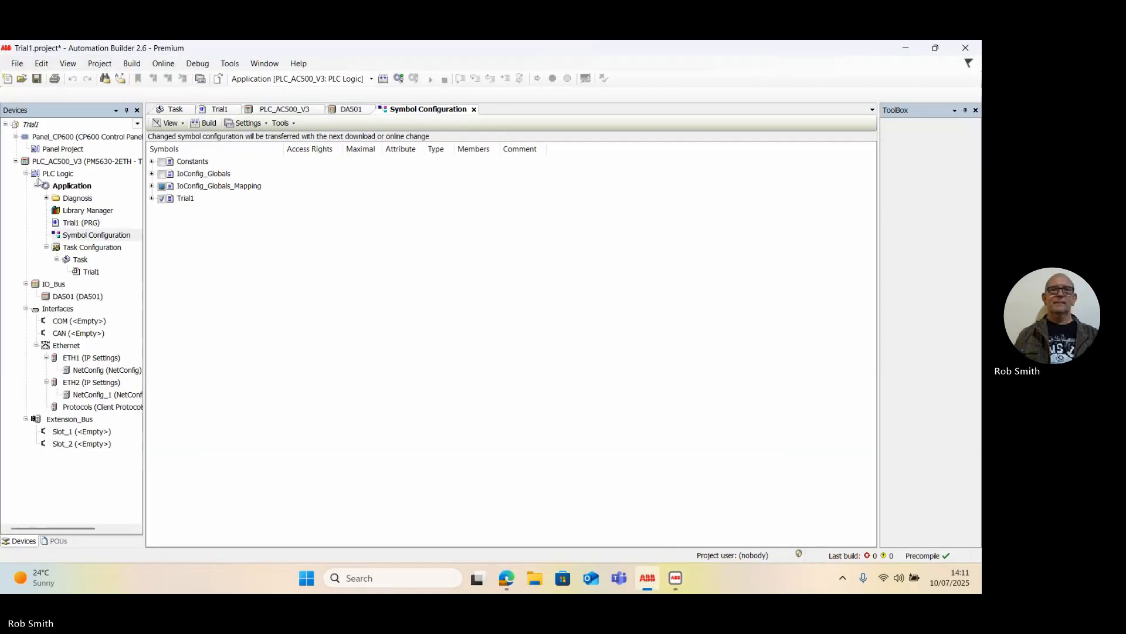
click(216, 110)
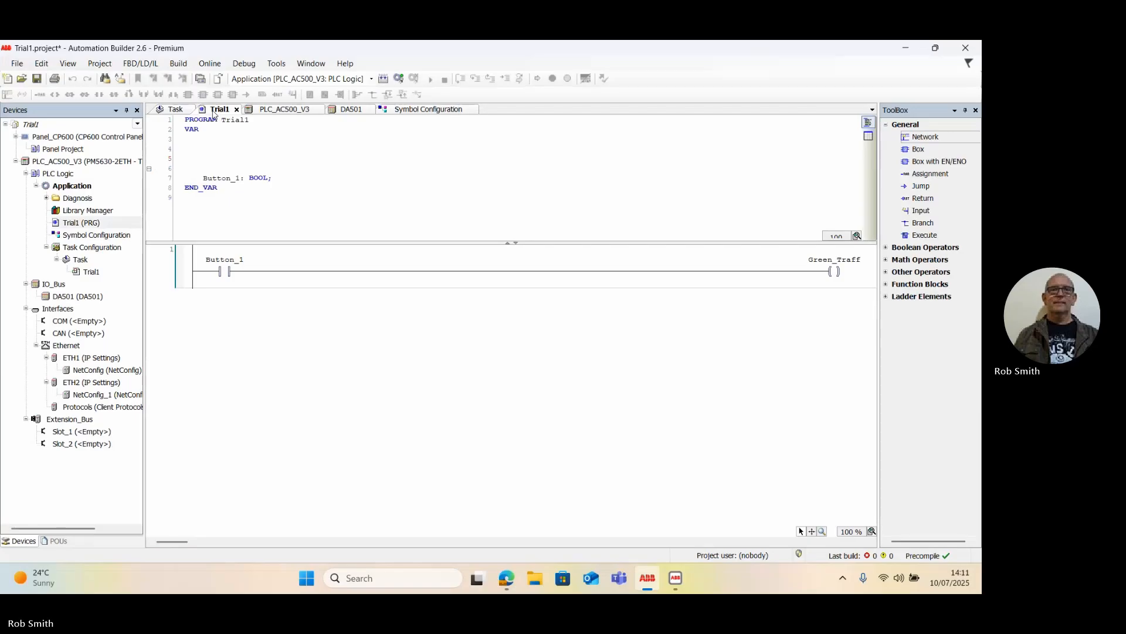
Log in to PLC_AC500_V3 with online change to transfer the modified application
click(178, 62)
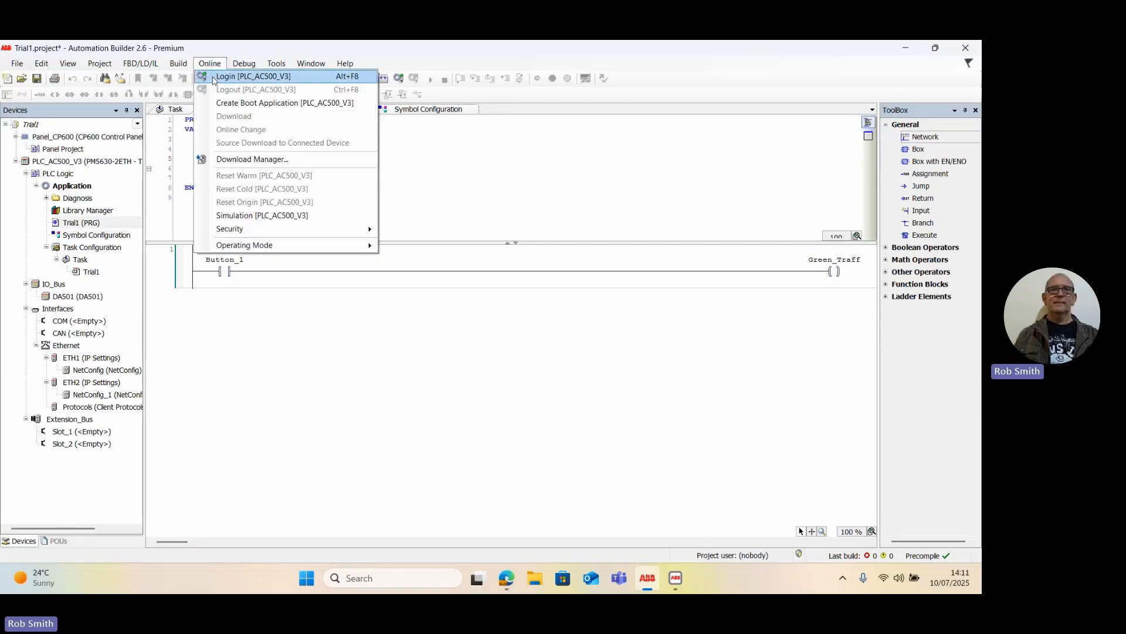
click(217, 81)
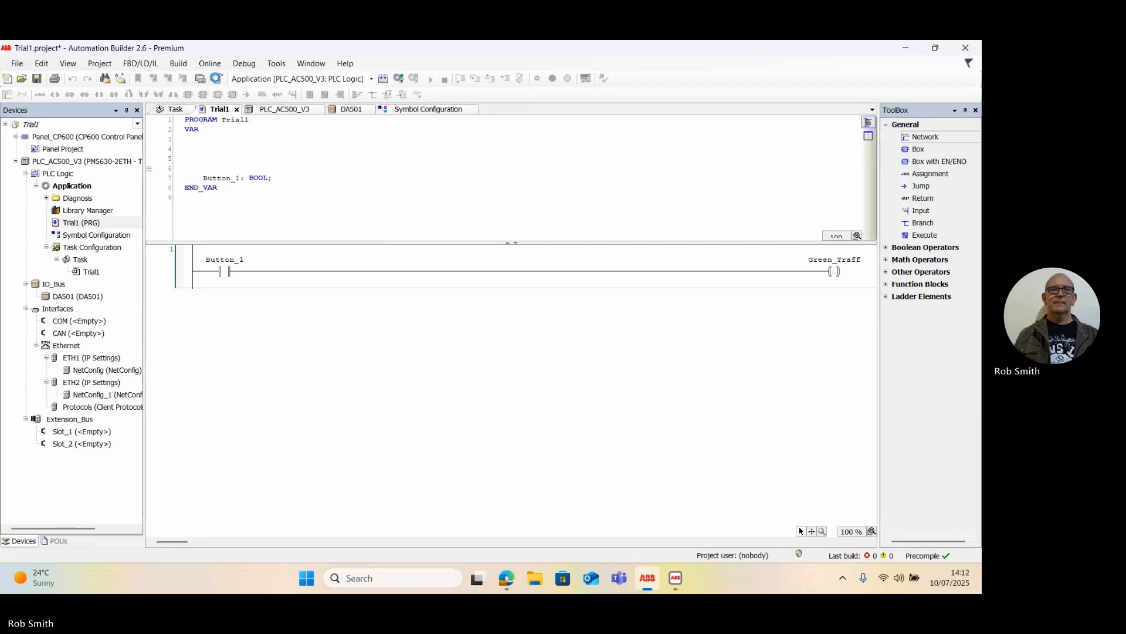
click(217, 78)
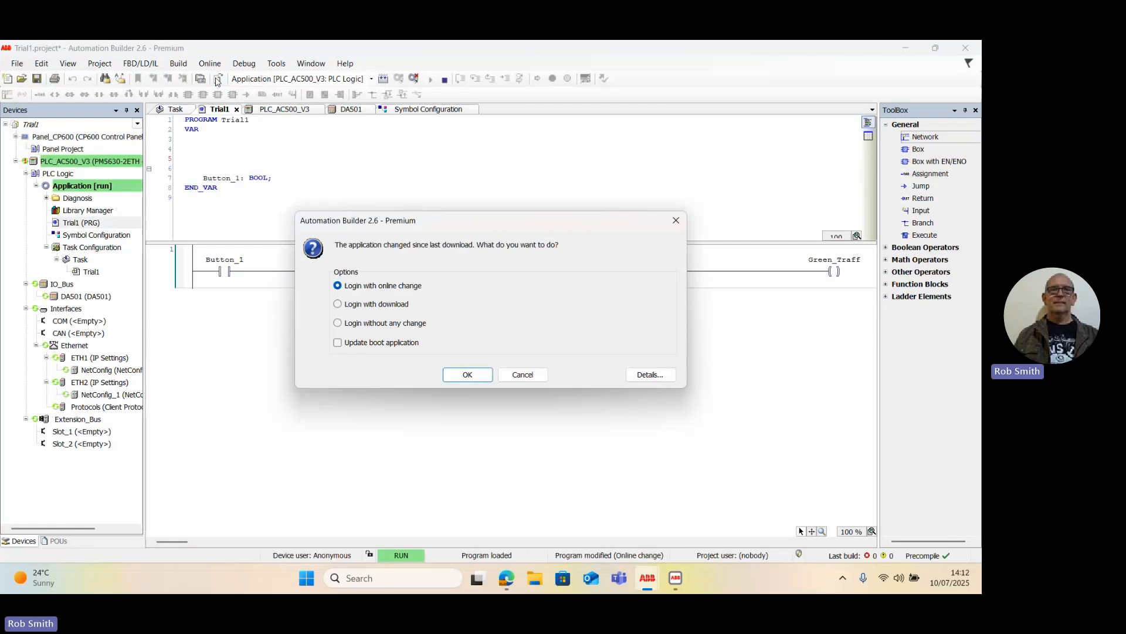
click(466, 374)
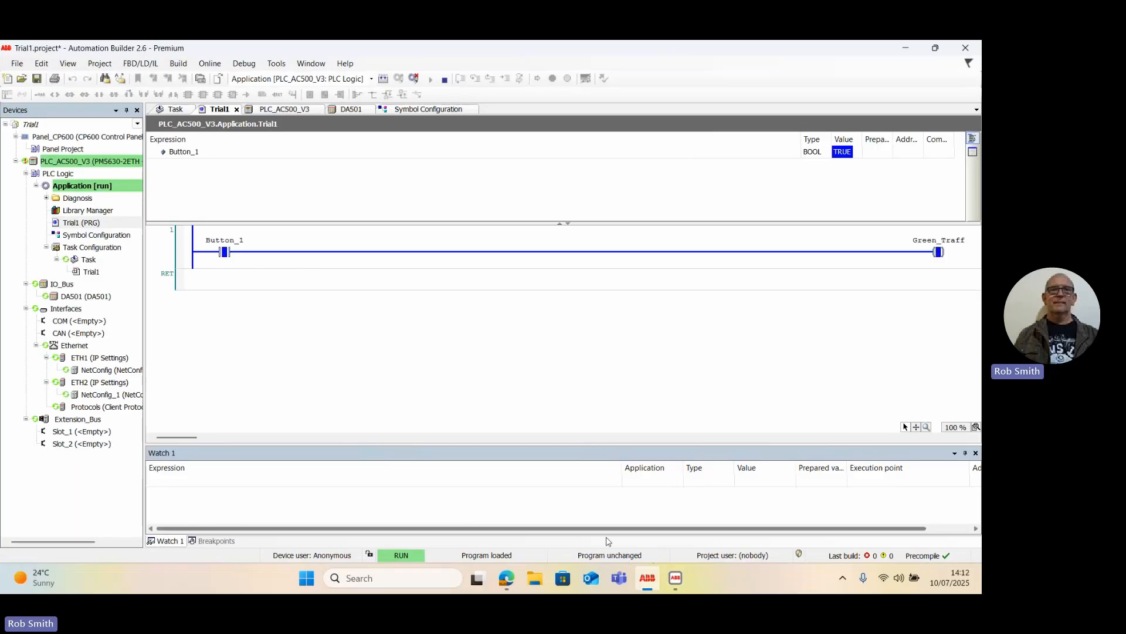
Switch to Panel Builder 600 and set the round light's colour for index 1 to green
click(675, 578)
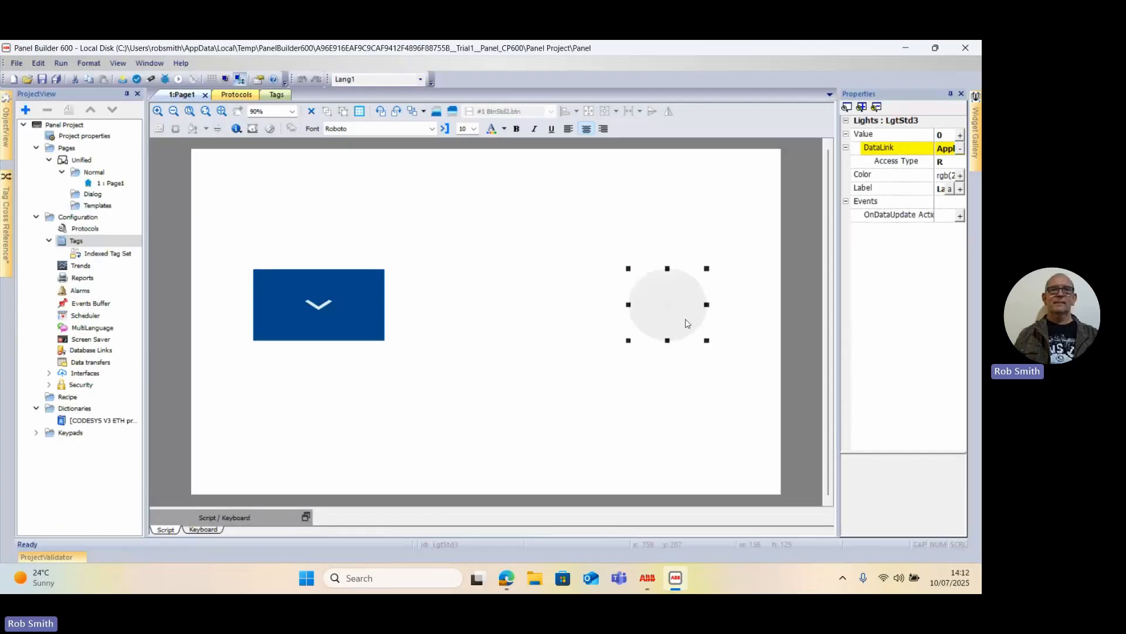
click(686, 320)
click(665, 333)
click(961, 176)
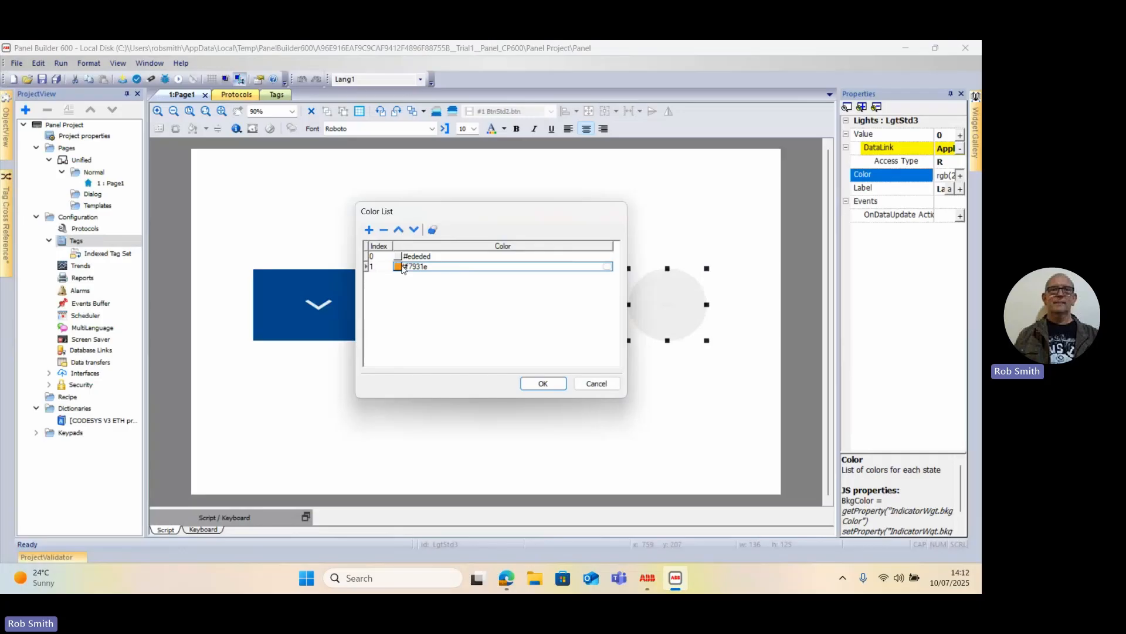
click(608, 267)
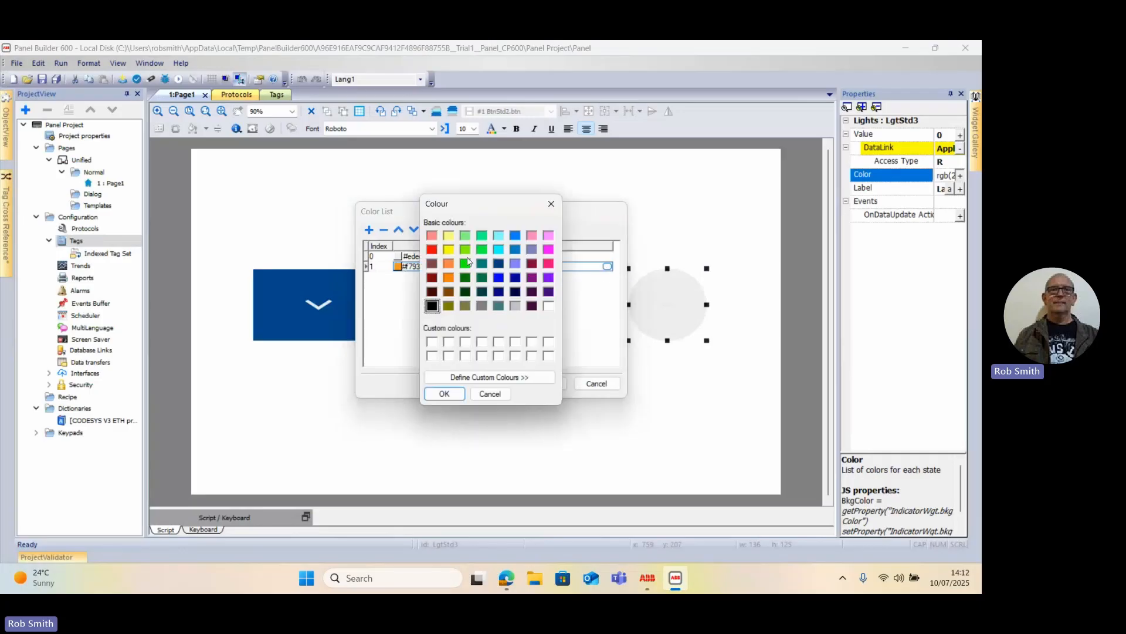
click(465, 263)
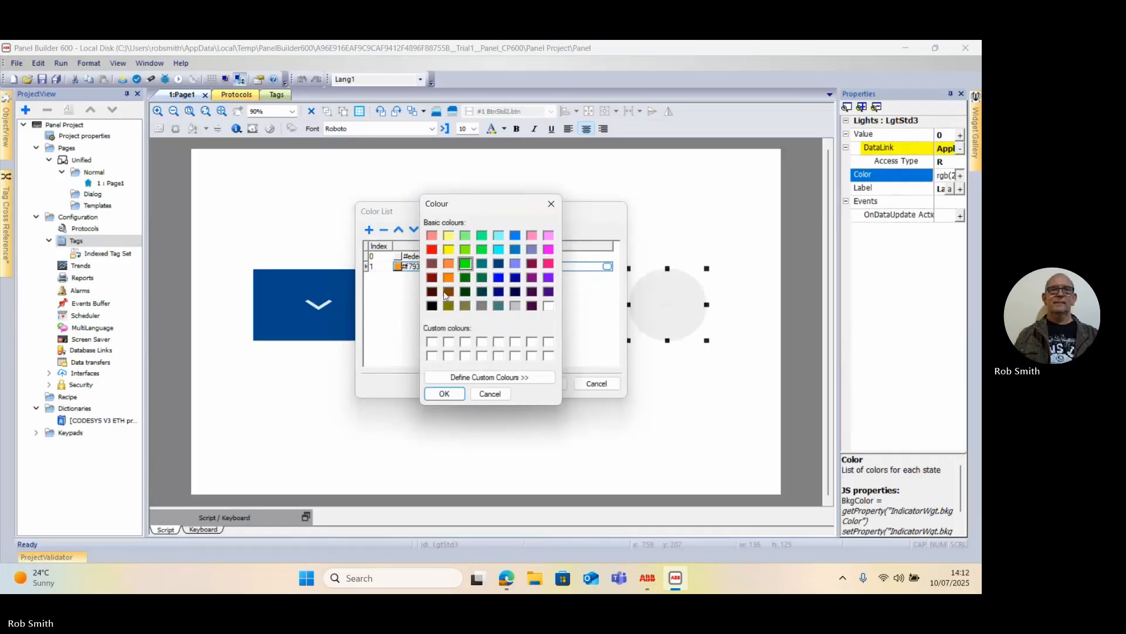
click(445, 393)
click(522, 390)
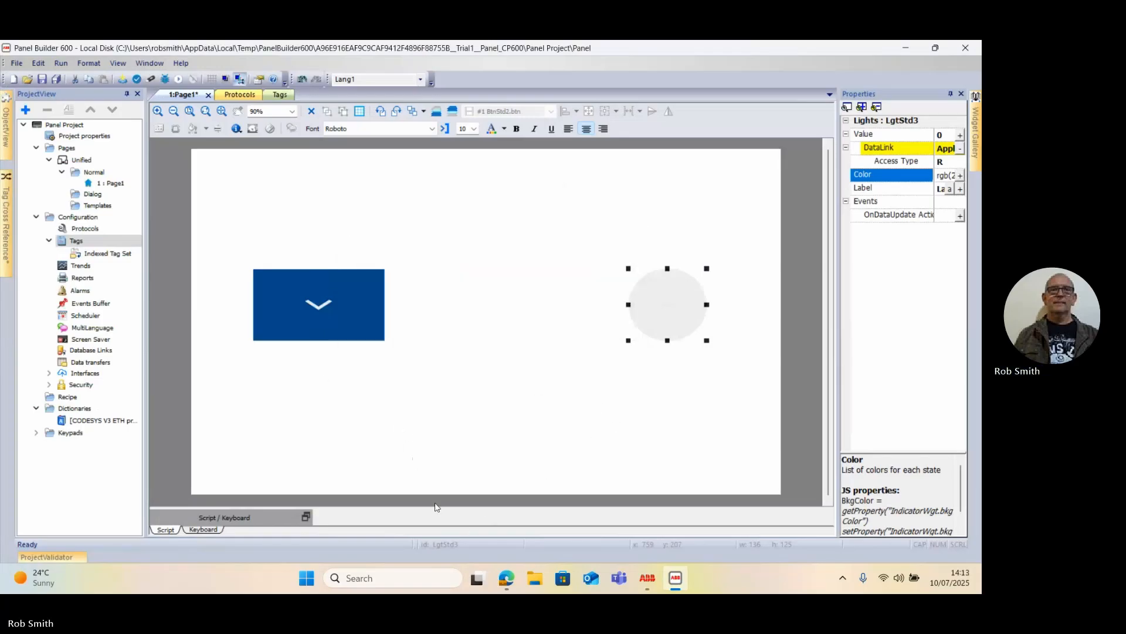
Download the recoloured panel page to the HMI at 192.168.1.26 and close the download dialog
click(126, 84)
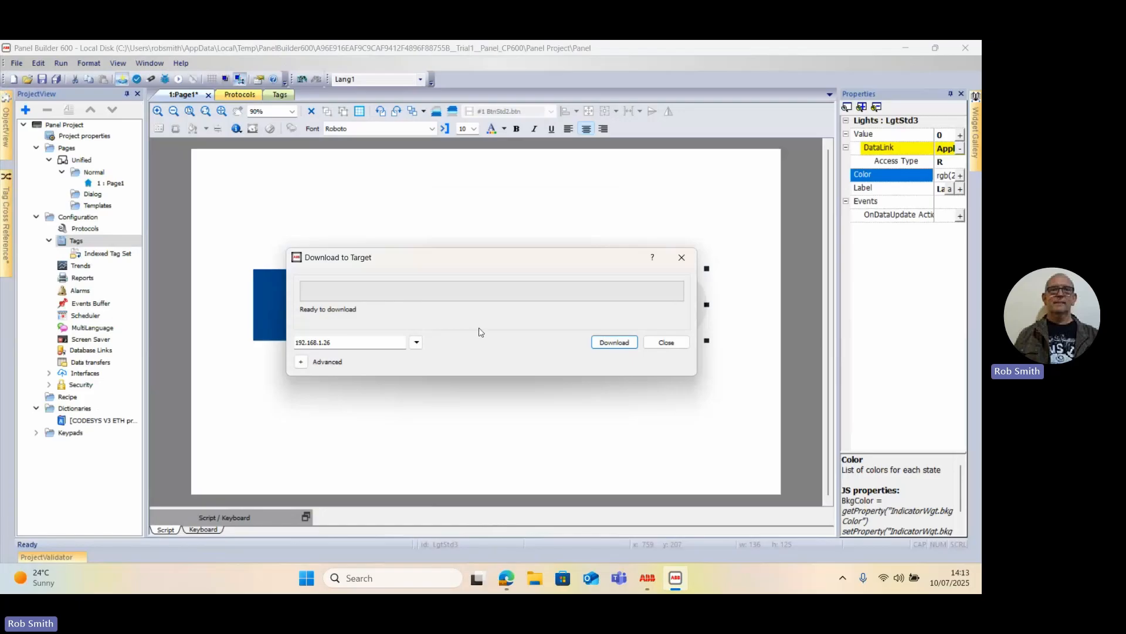
click(615, 343)
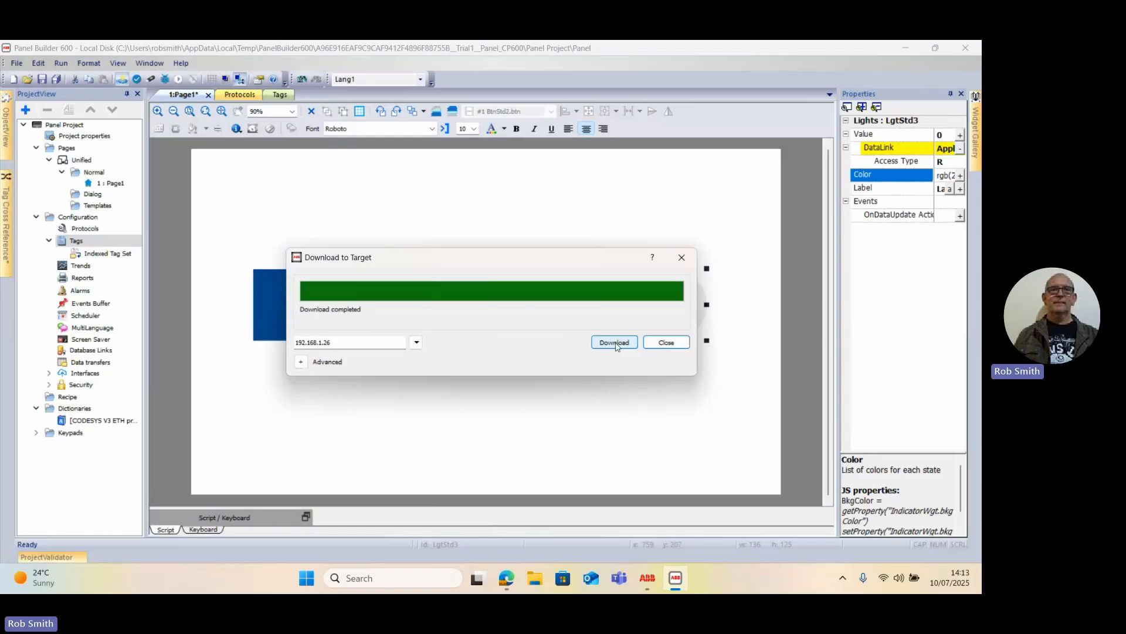
click(666, 342)
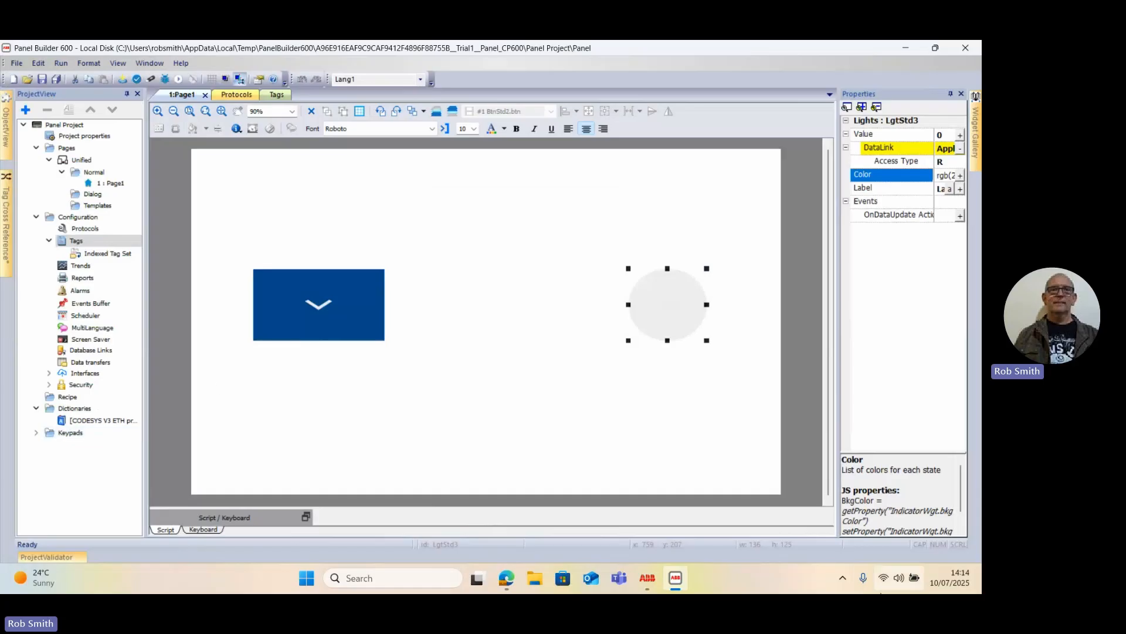
click(506, 578)
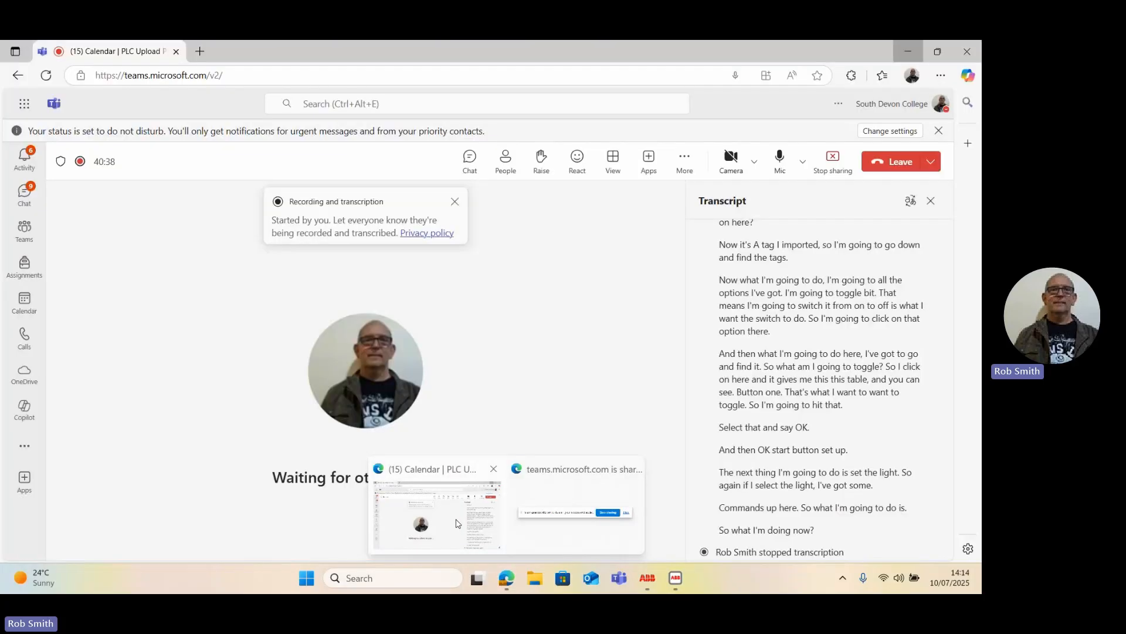
click(458, 524)
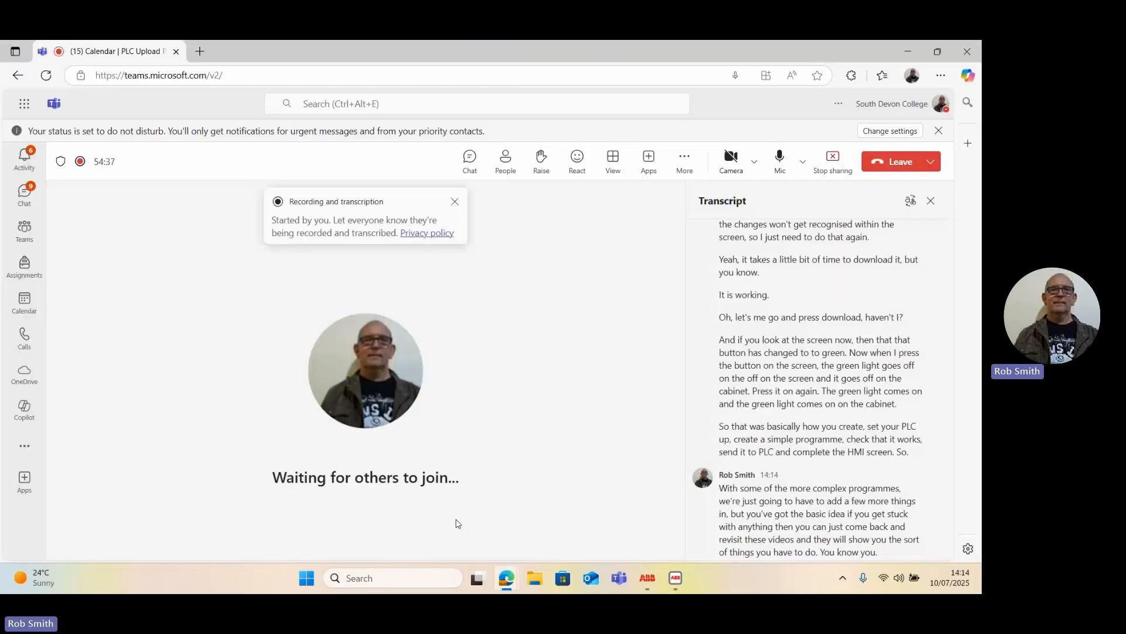
click(685, 162)
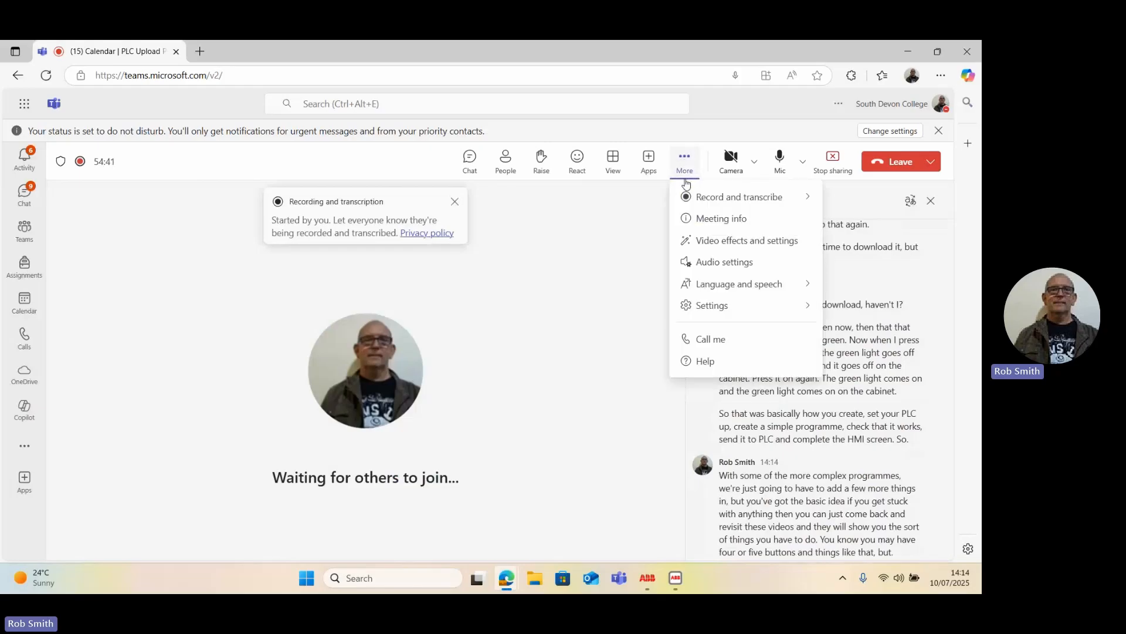